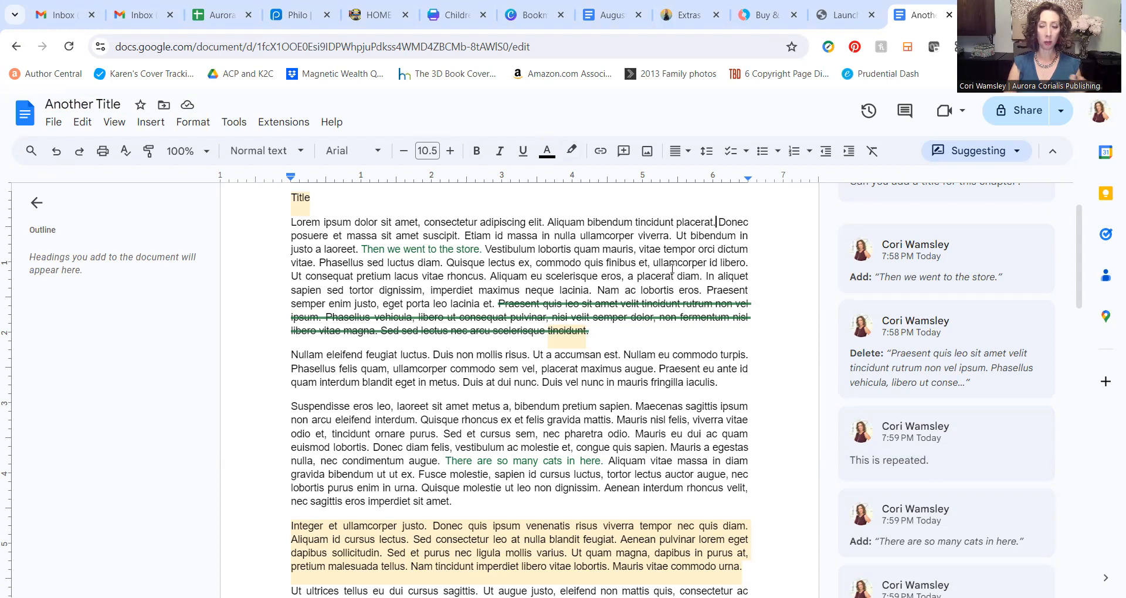
Step: Share the manuscript with the collaborator as Editor with the note 'Here's the book!', then verify their access
left_click(1023, 113)
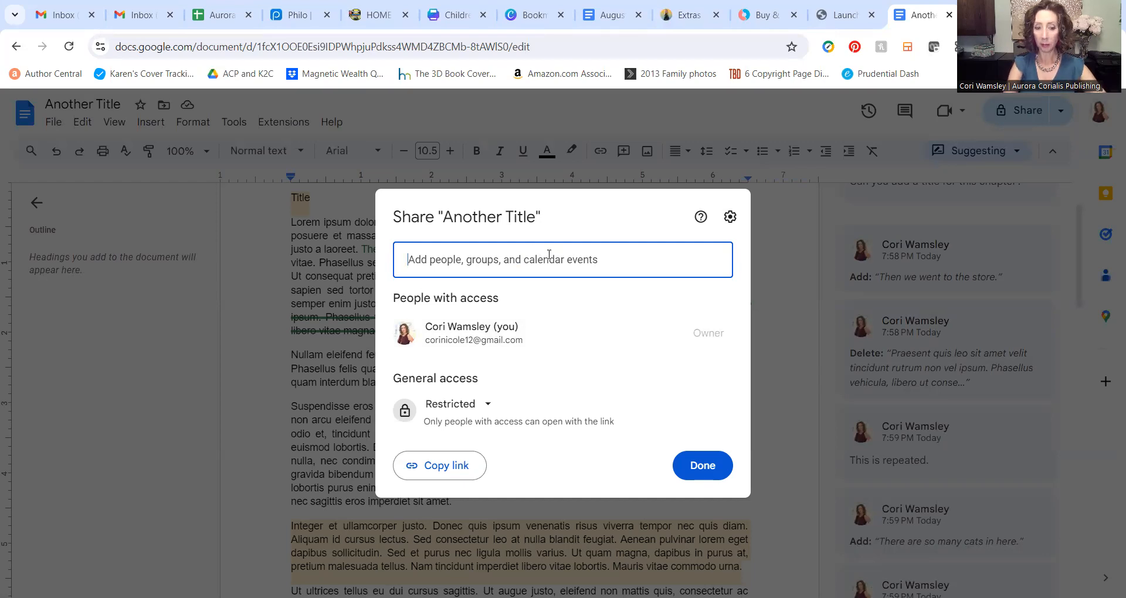
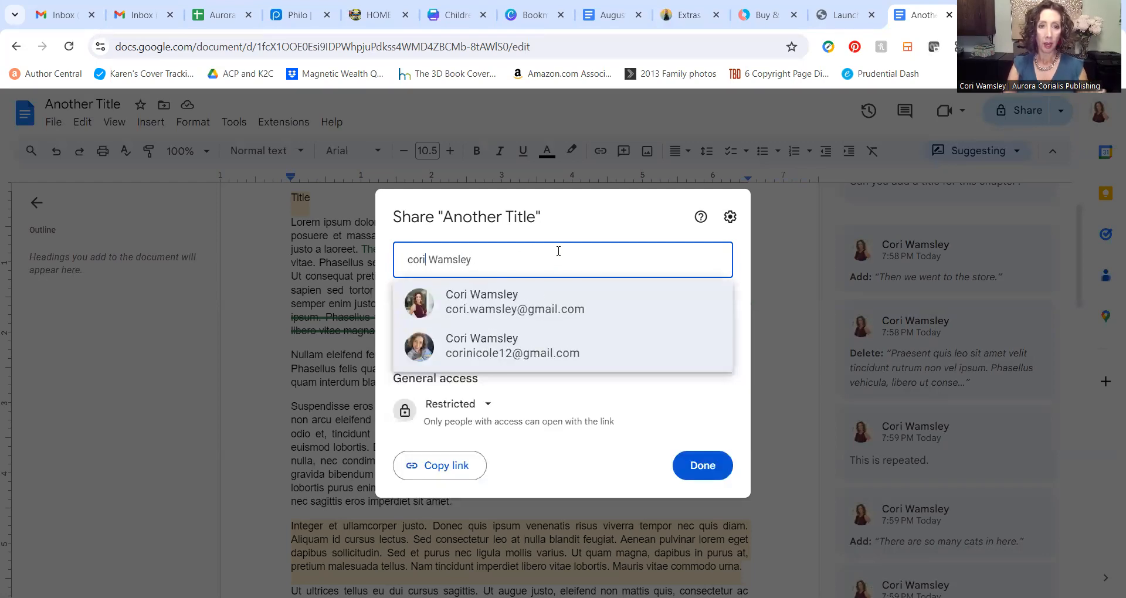
left_click(488, 304)
left_click(452, 361)
type("Here's the book!")
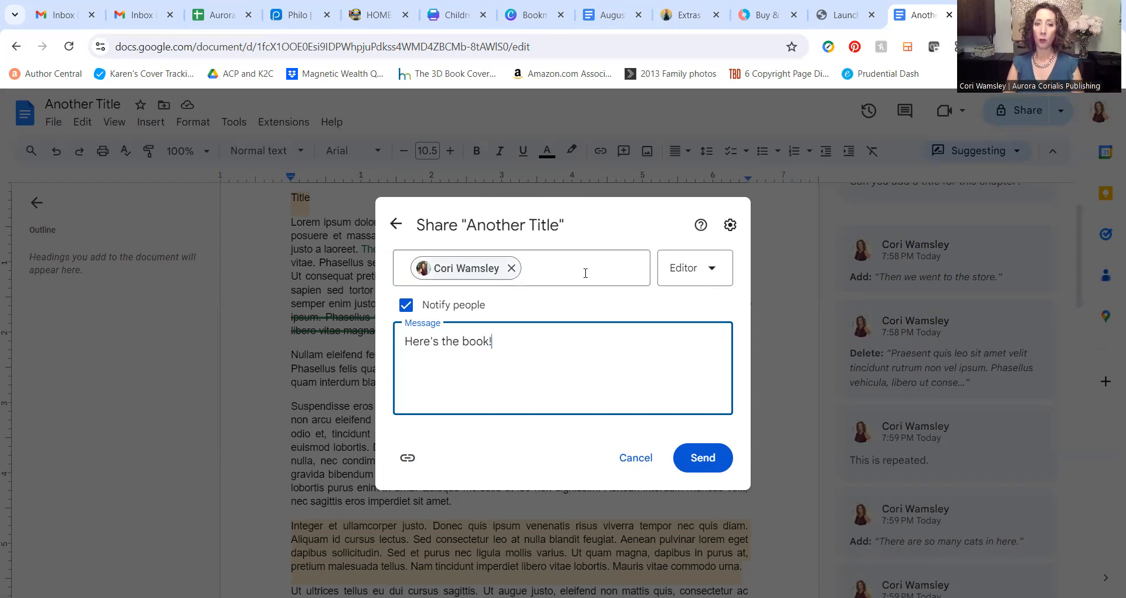
left_click(720, 277)
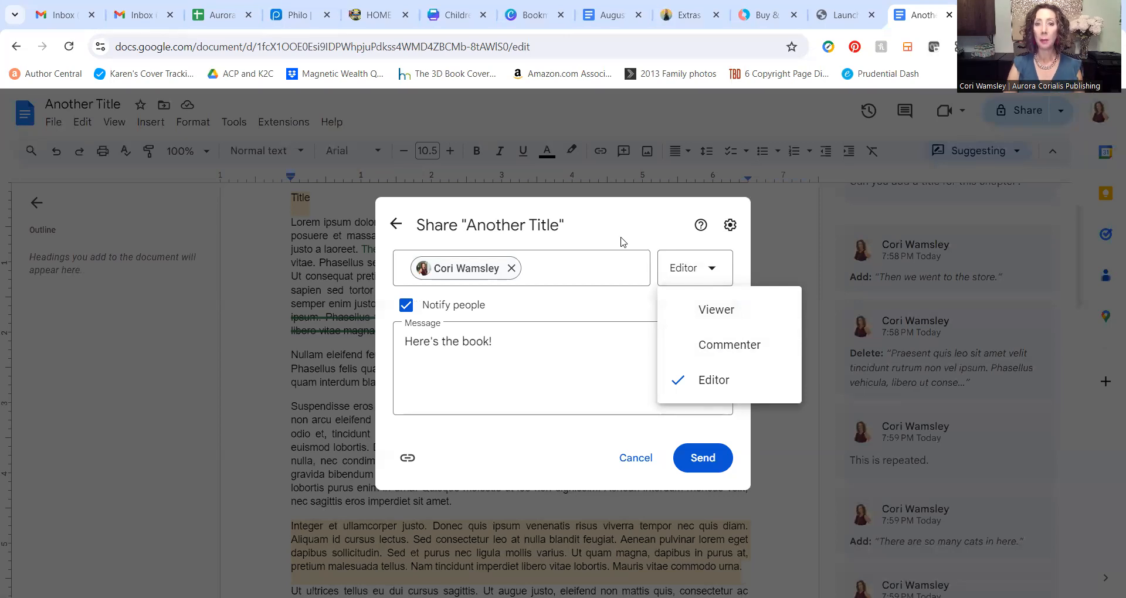
left_click(673, 280)
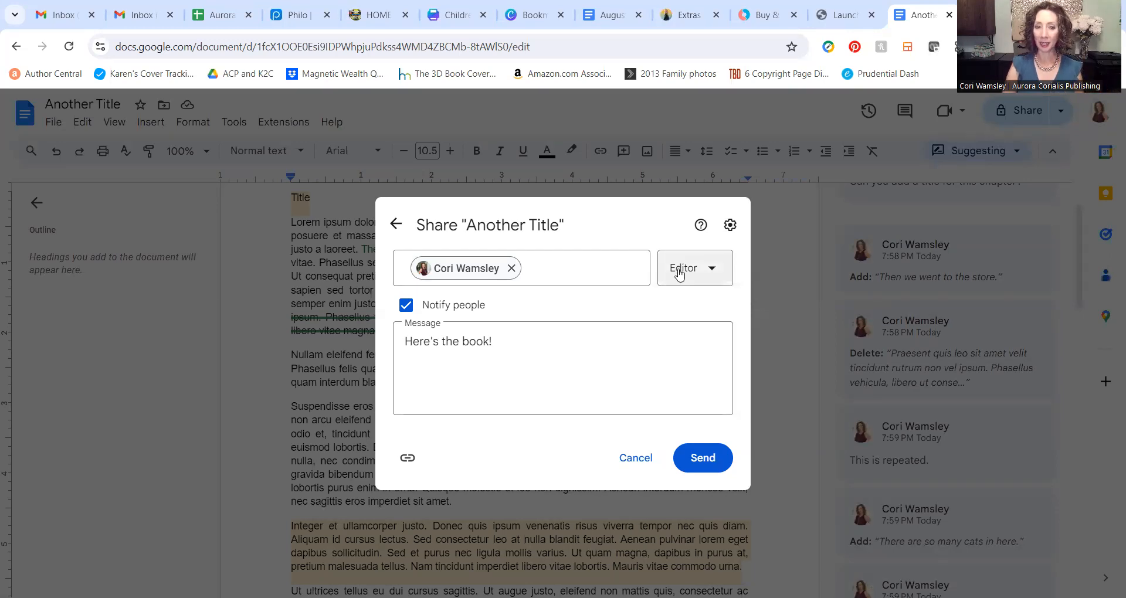
left_click(705, 462)
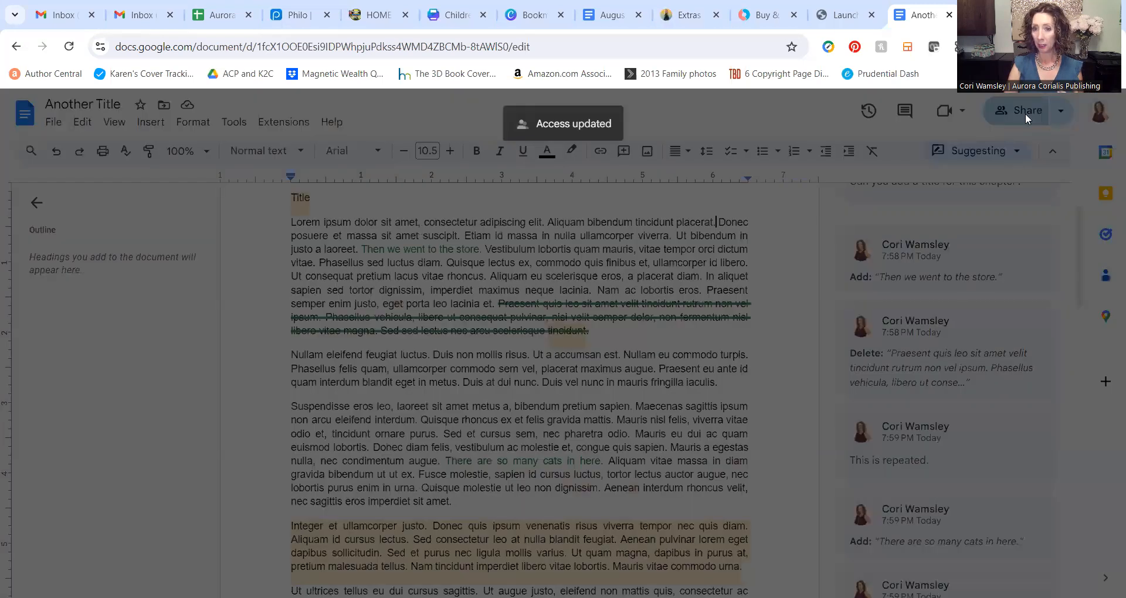
left_click(1026, 114)
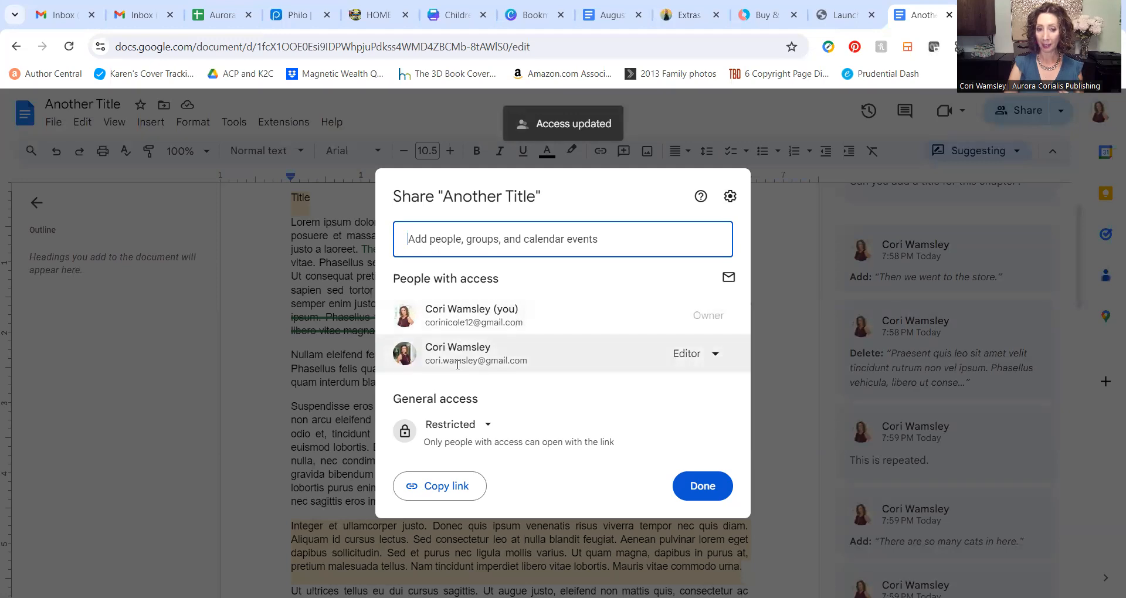
left_click(708, 501)
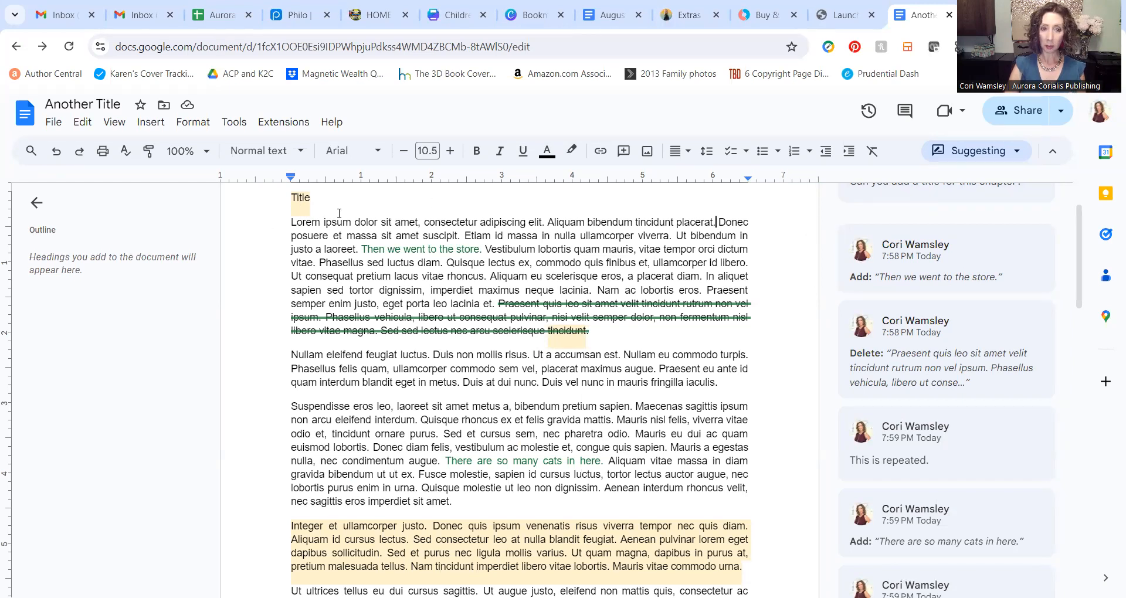
Step: Post the reply 'Sure!' on the comment attached to the word Title
scroll(340, 213, "up", 2)
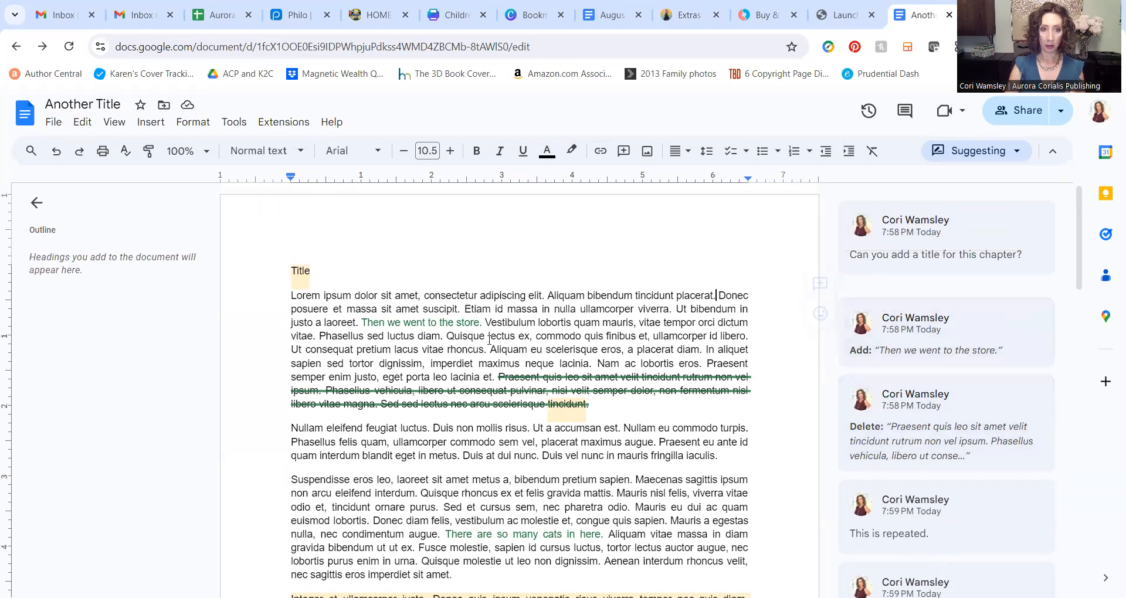
left_click(303, 274)
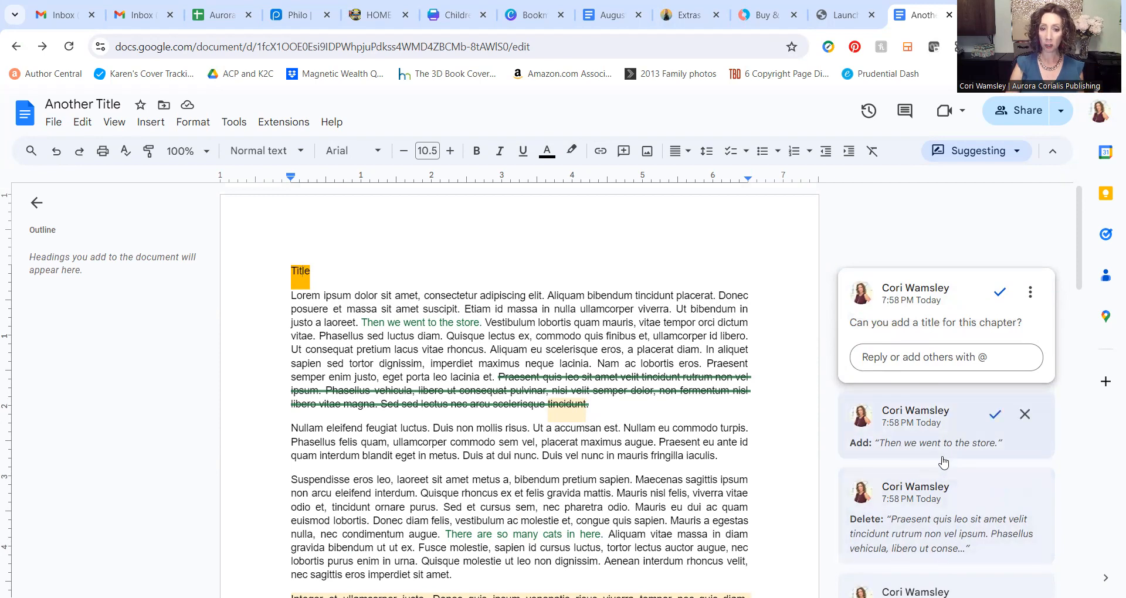
scroll(944, 411, "down", 4)
scroll(946, 392, "down", 10)
scroll(947, 392, "up", 10)
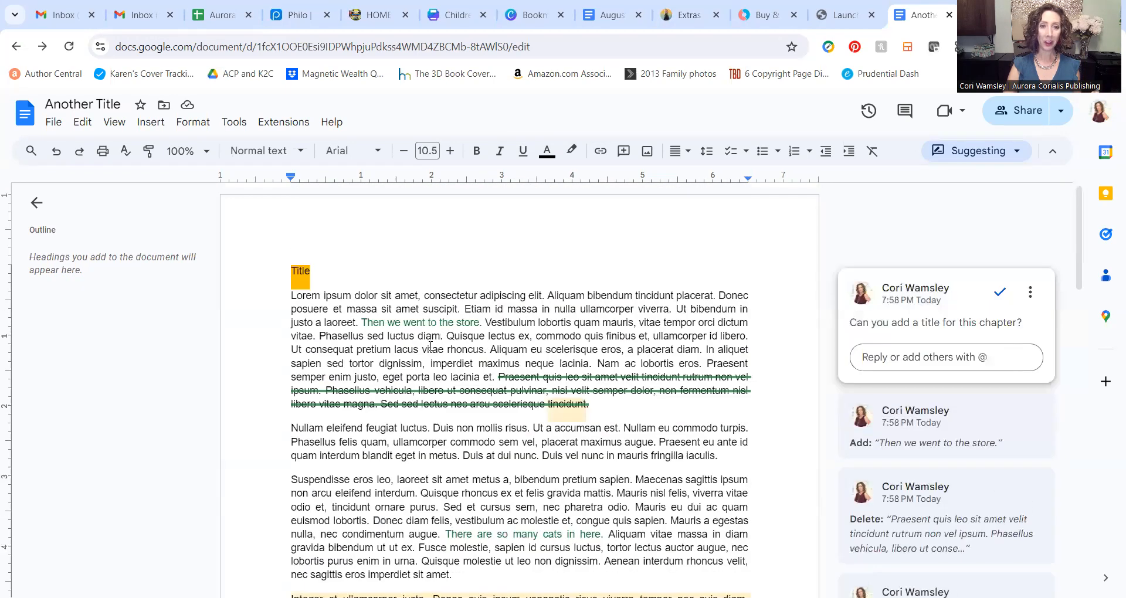
left_click(920, 366)
type("Sure!")
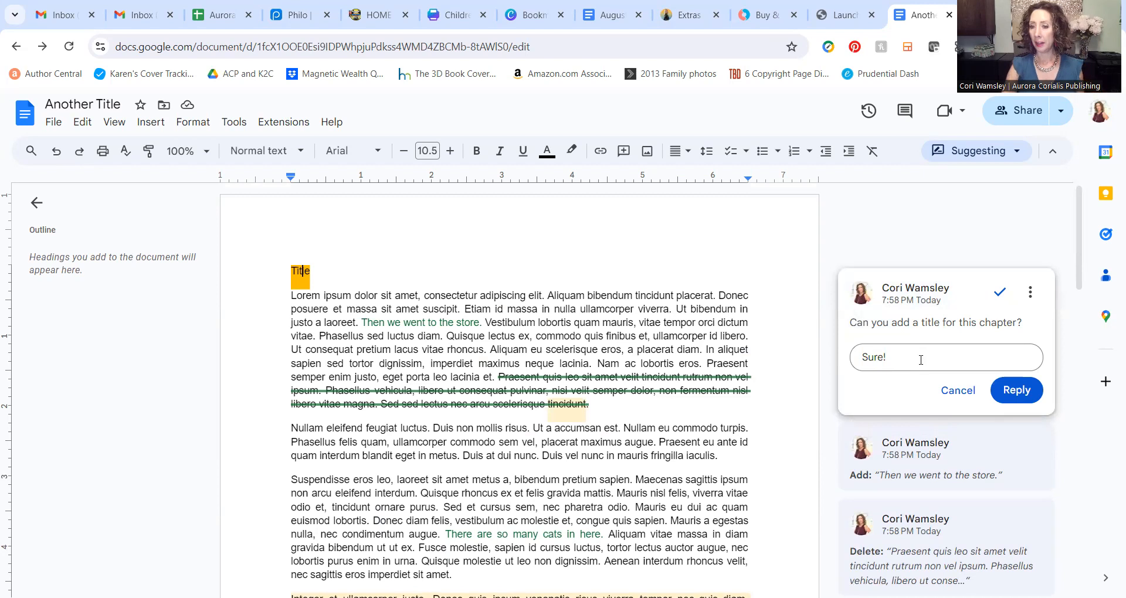
left_click(1013, 391)
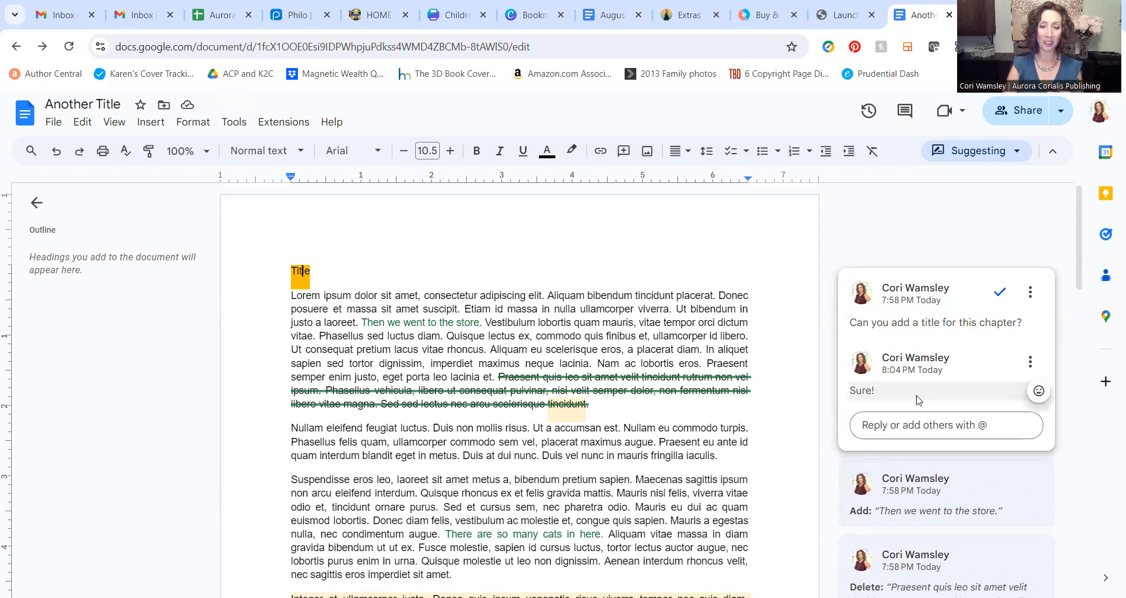
double_click(295, 273)
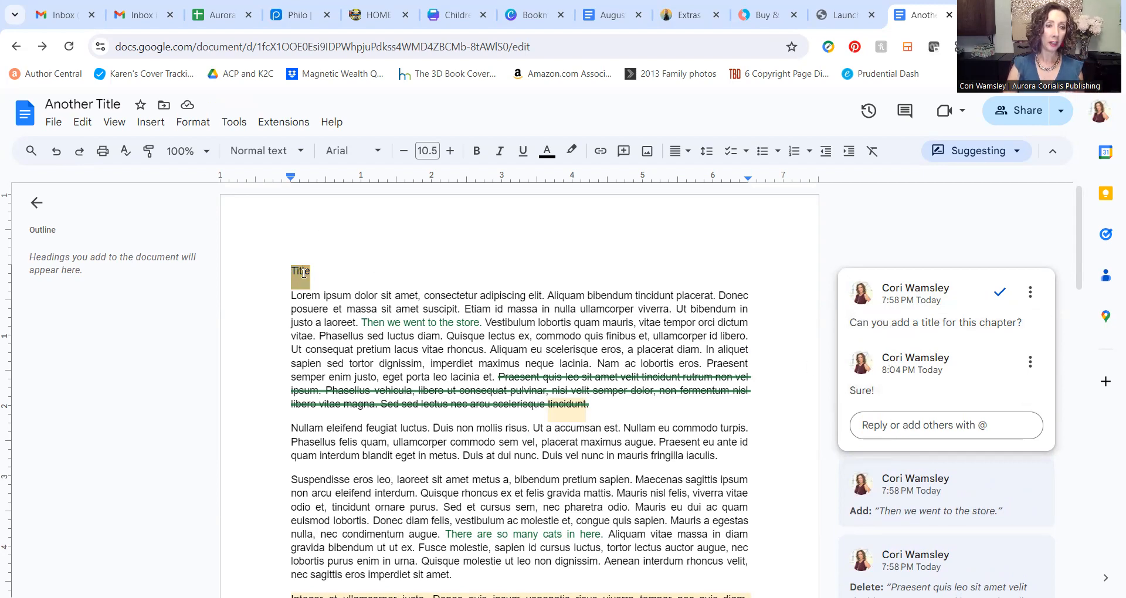
Step: Replace the heading Title with 'This is the title' and switch the document to Editing mode
type("This is the titl")
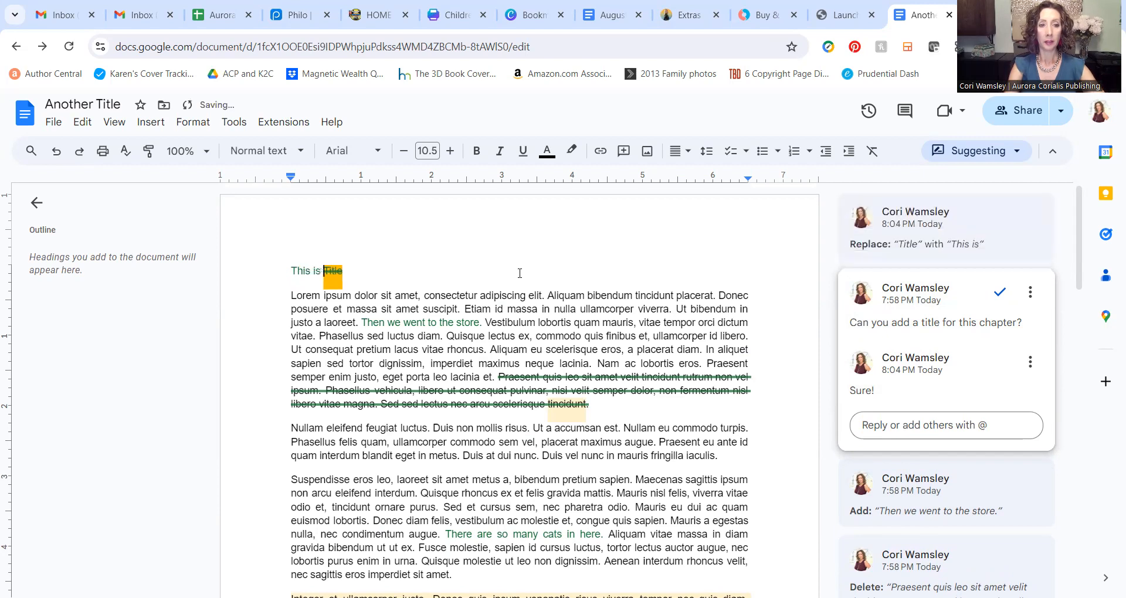
type("e title")
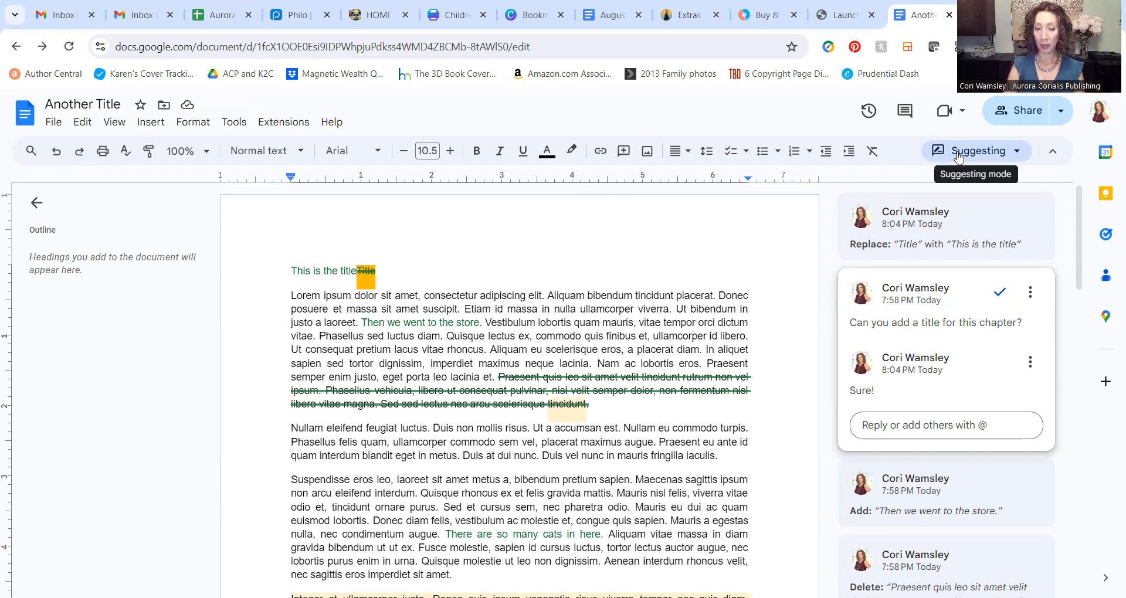
left_click(1001, 157)
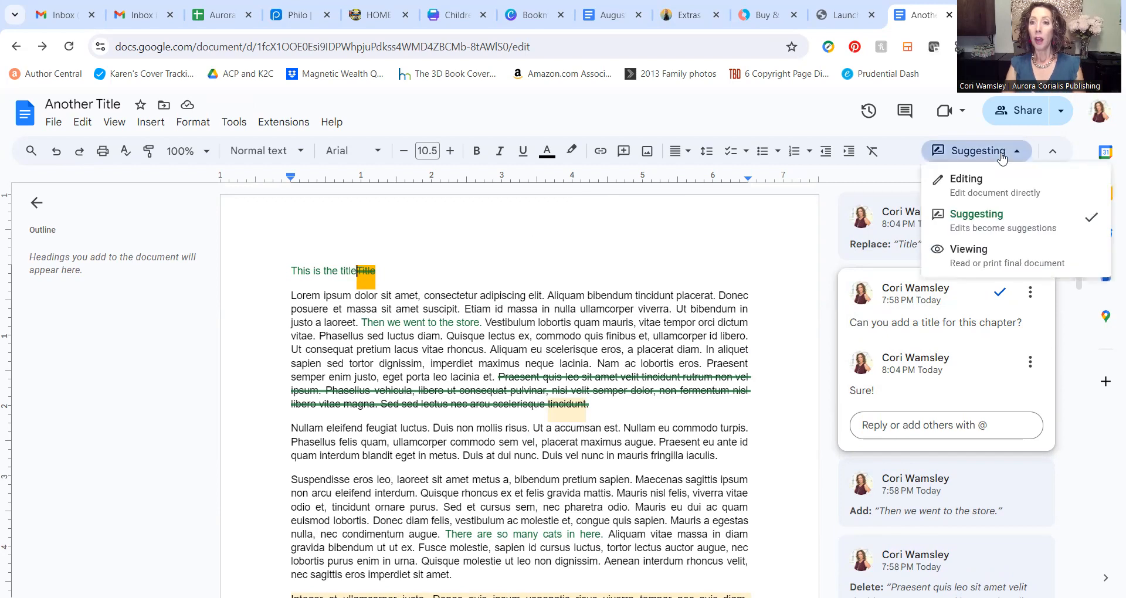
left_click(987, 198)
Step: Retype the whole title line as 'This is the title' directly and review the pending suggestions
left_click_drag(288, 272, 366, 274)
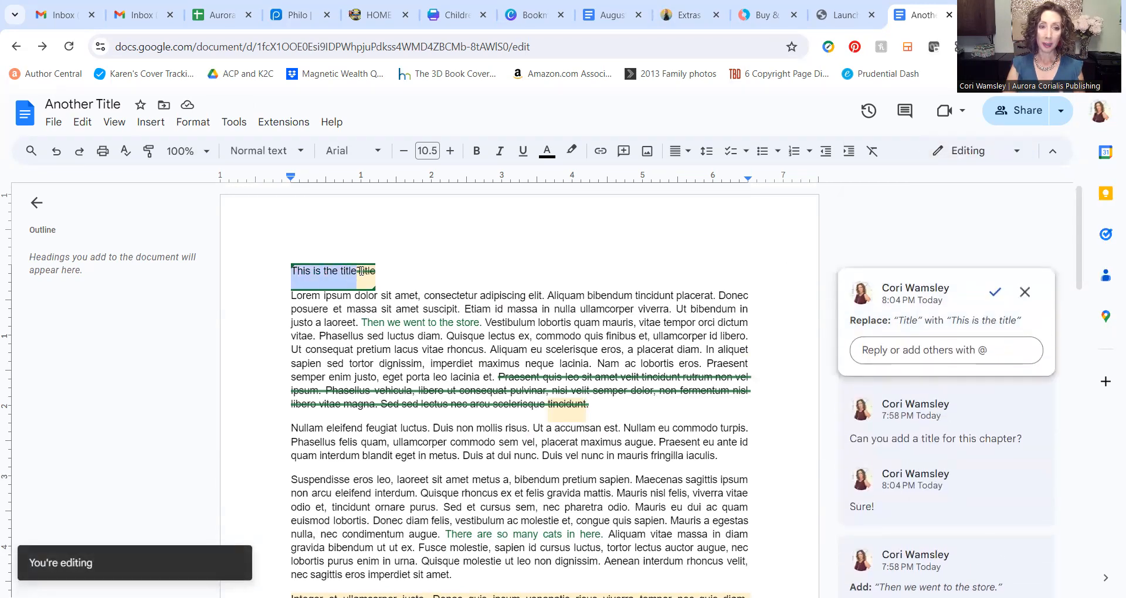
type("This is the title")
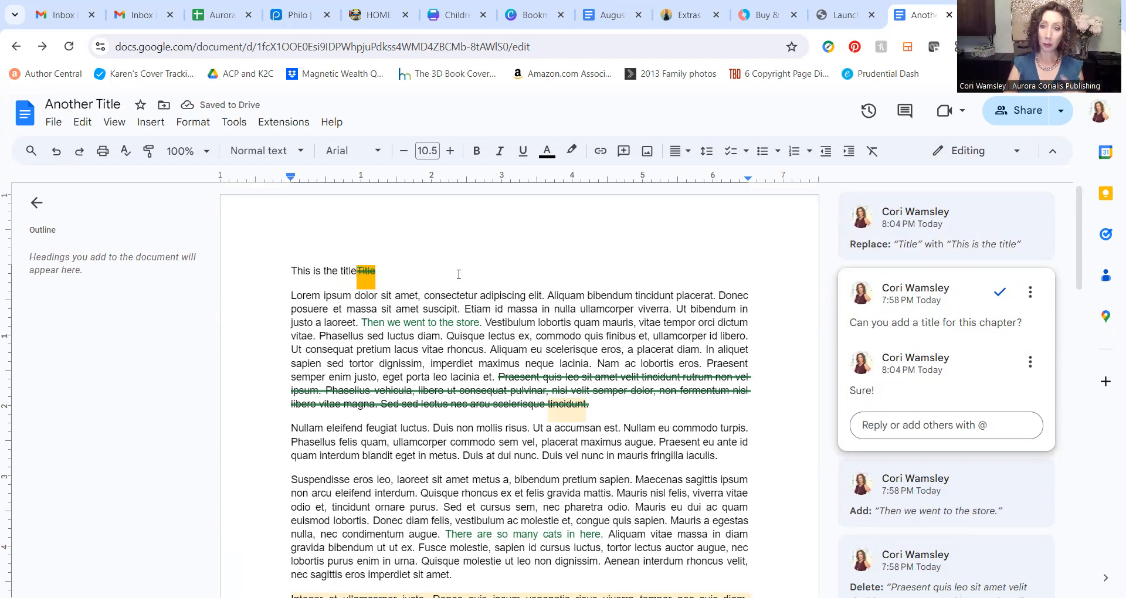
left_click(384, 270)
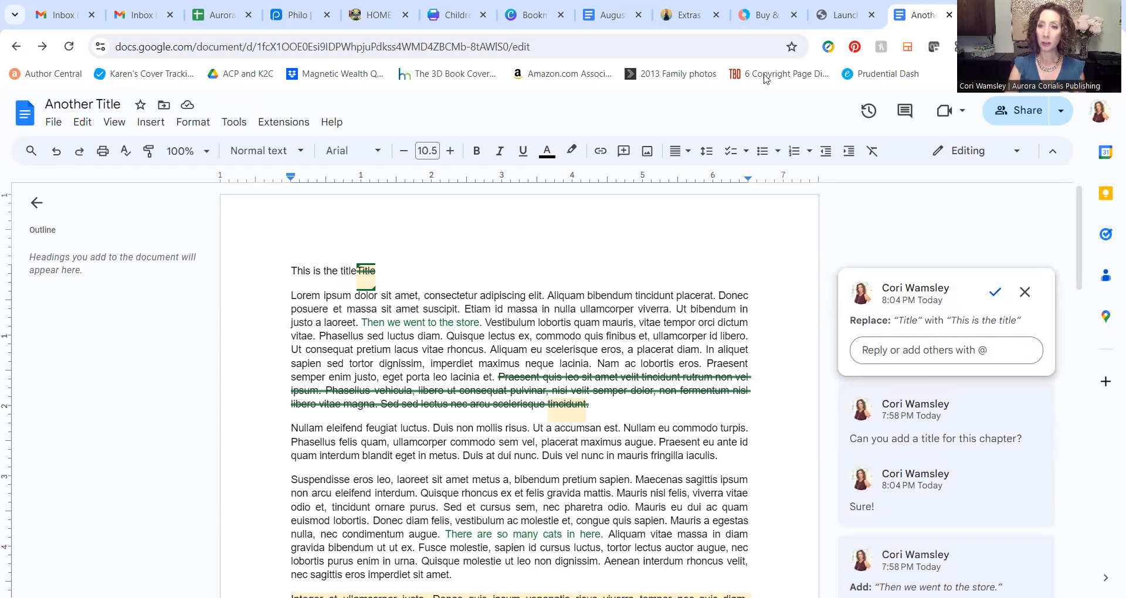
left_click(1002, 154)
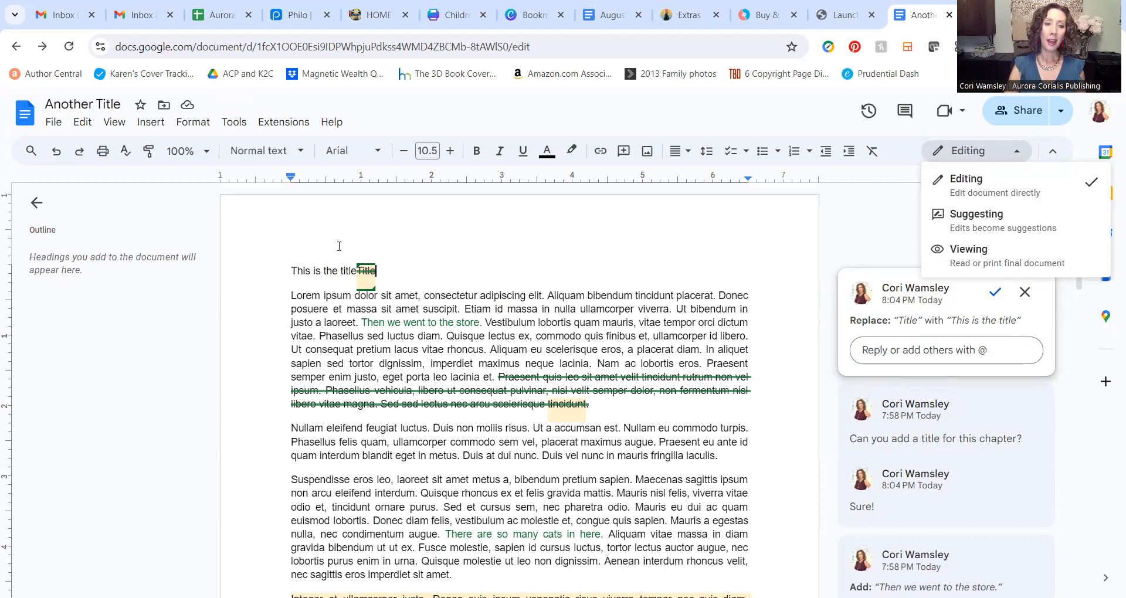
left_click(406, 329)
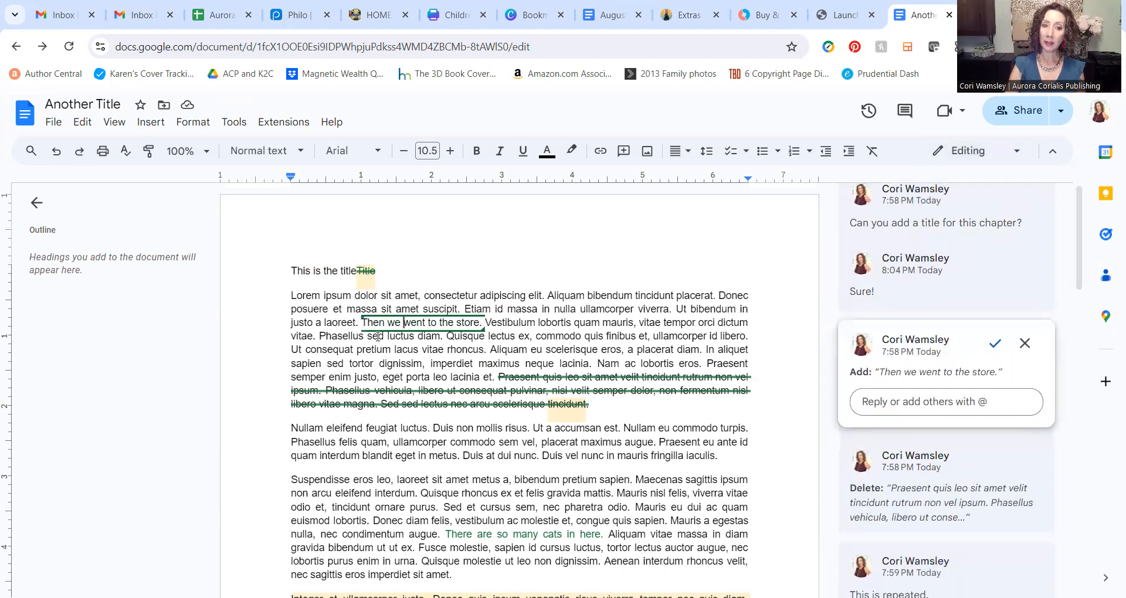
Step: Resolve the 'Can you add a title for this chapter?' comment thread on the heading
left_click(373, 282)
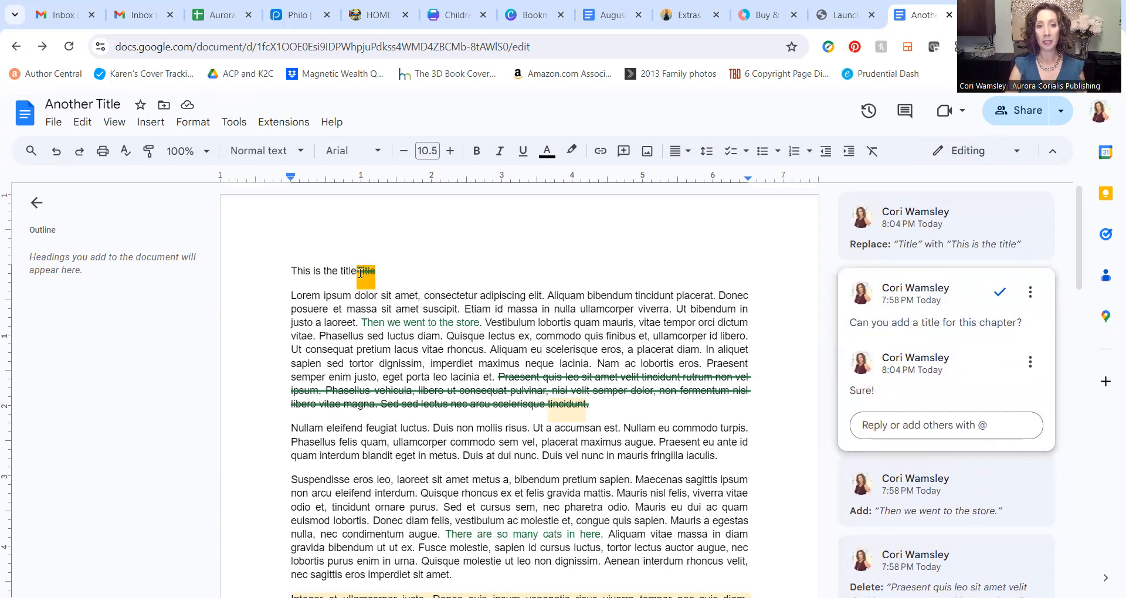
left_click(530, 377)
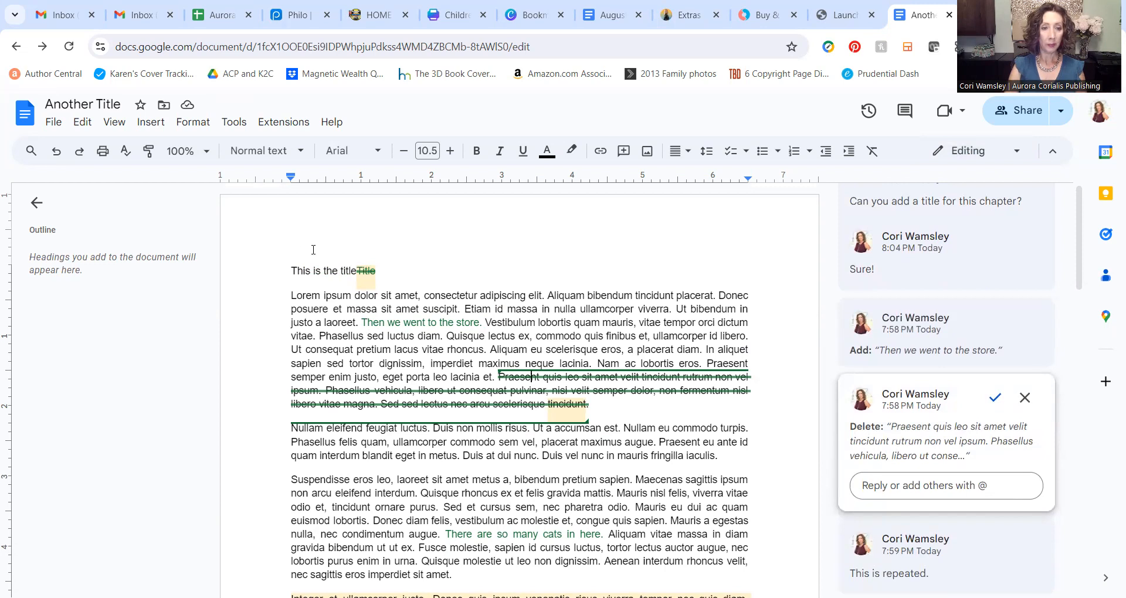
left_click(367, 273)
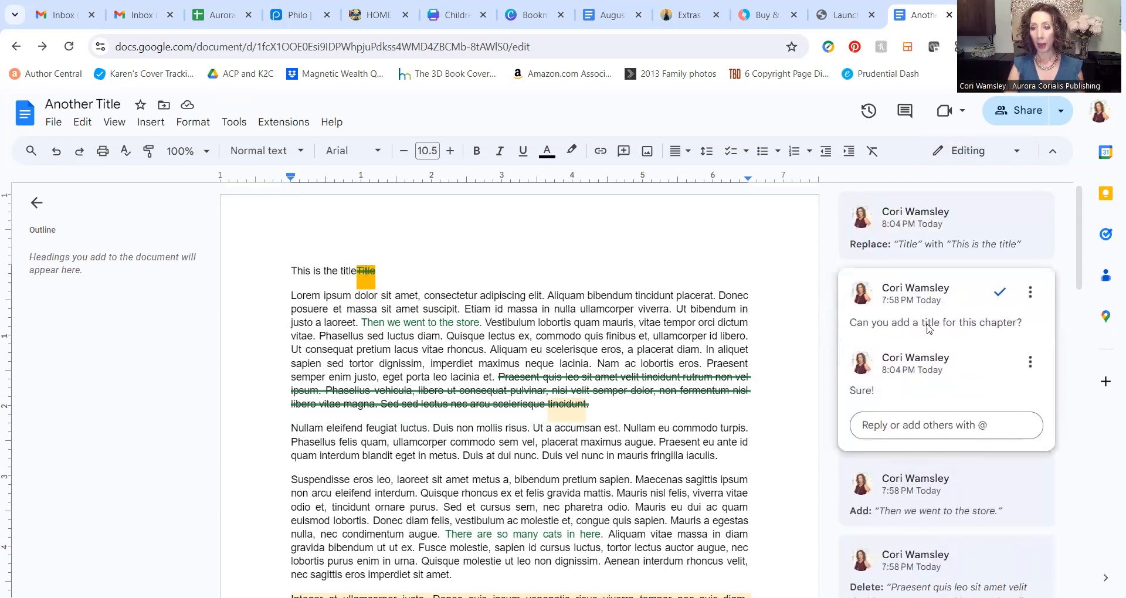
left_click(999, 299)
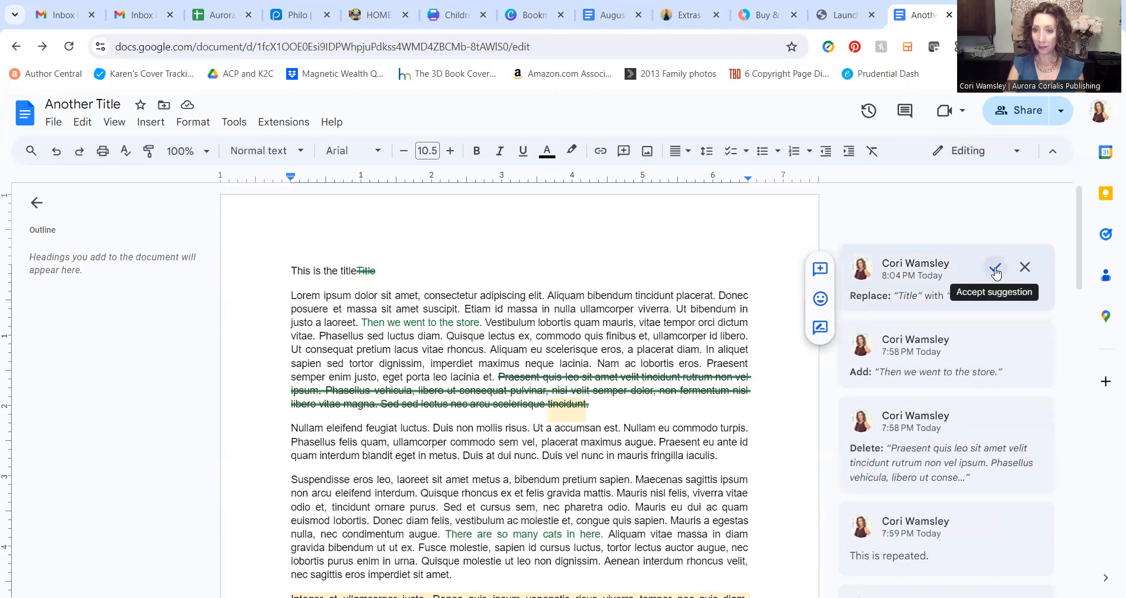
Step: Accept the 'This is the title' replacement and reject the sentence 'Then we went to the store.'
left_click(992, 268)
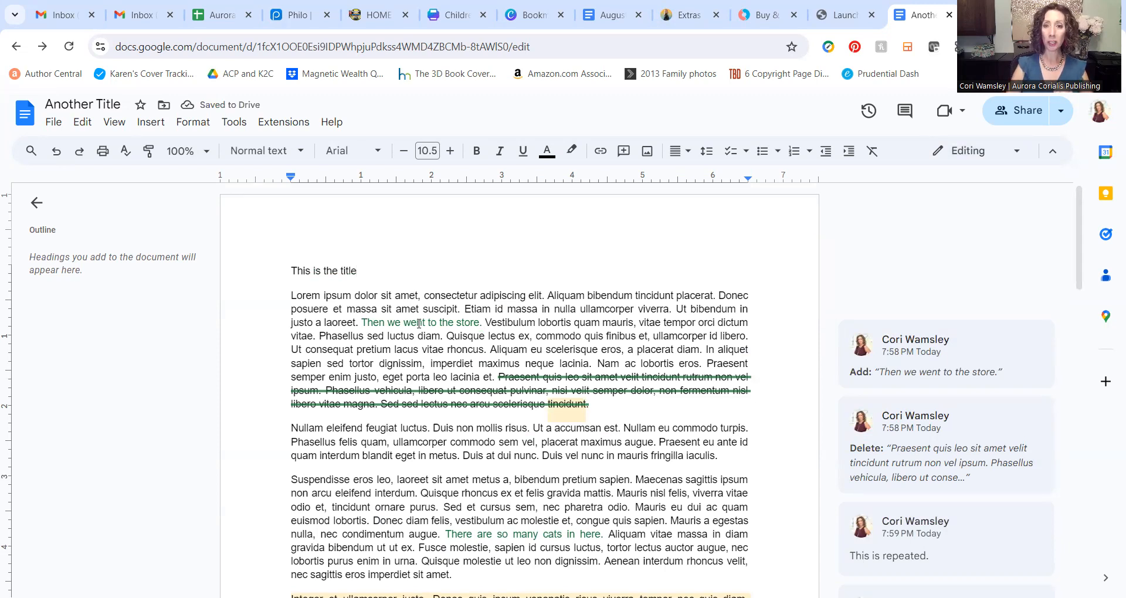
left_click(419, 323)
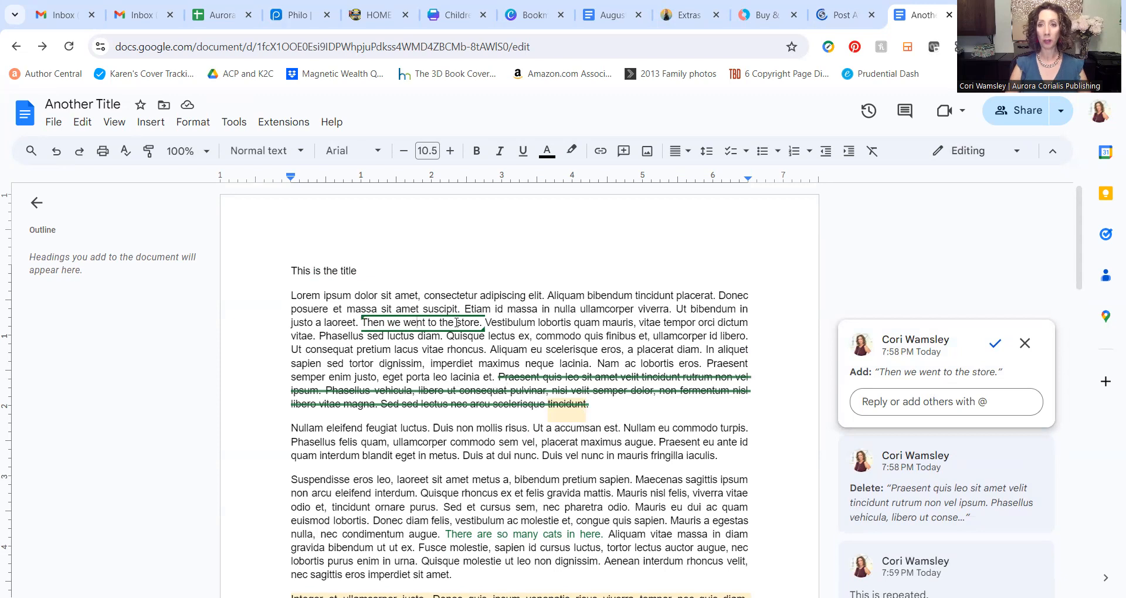
left_click(996, 344)
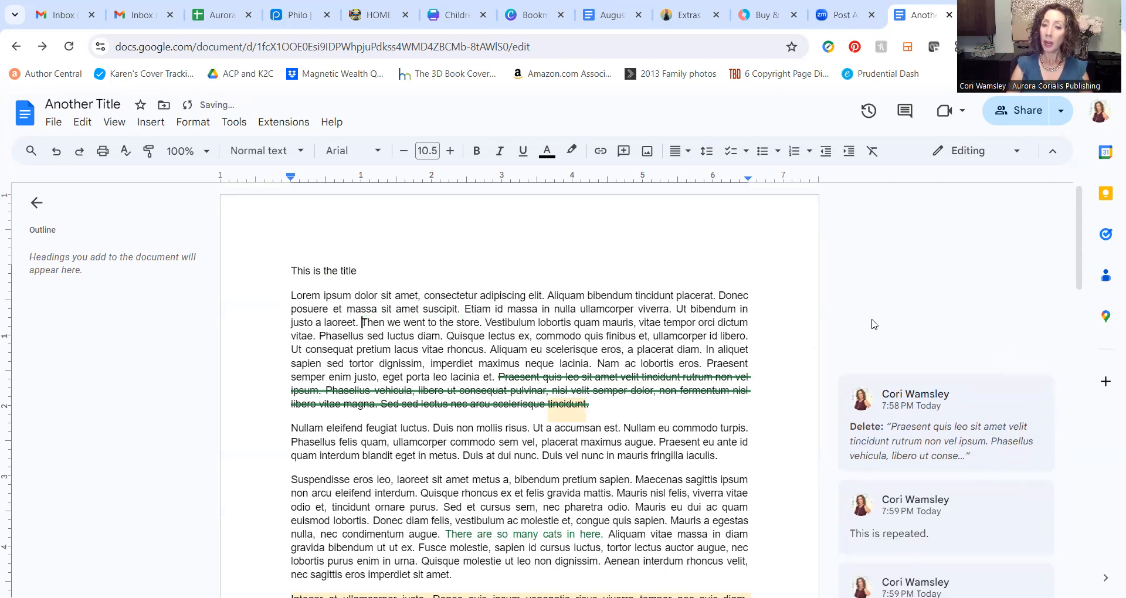
left_click(57, 150)
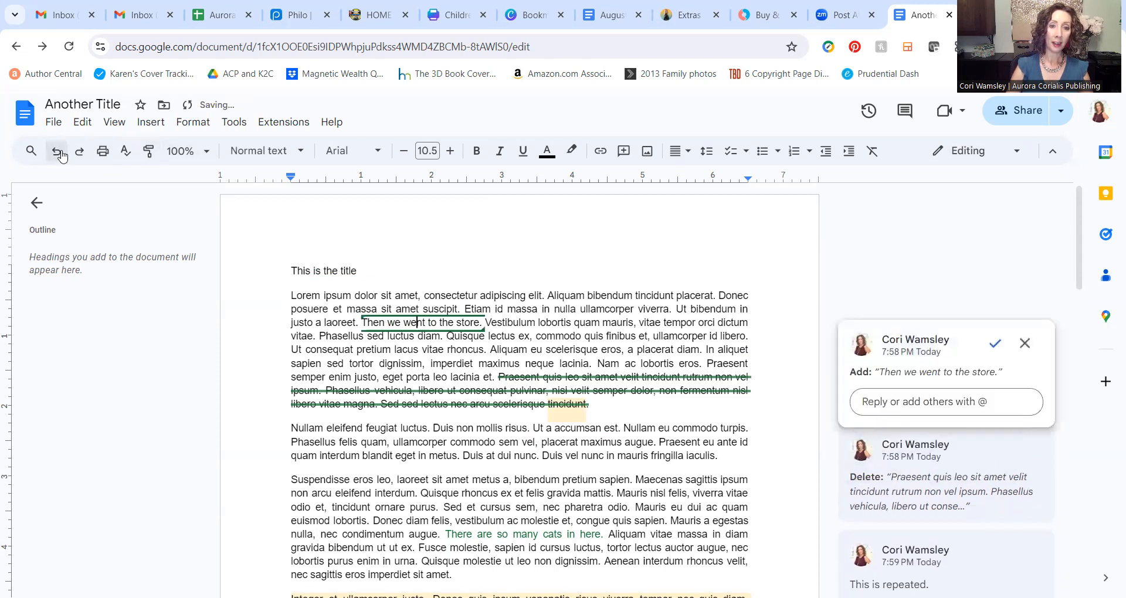
left_click(1025, 344)
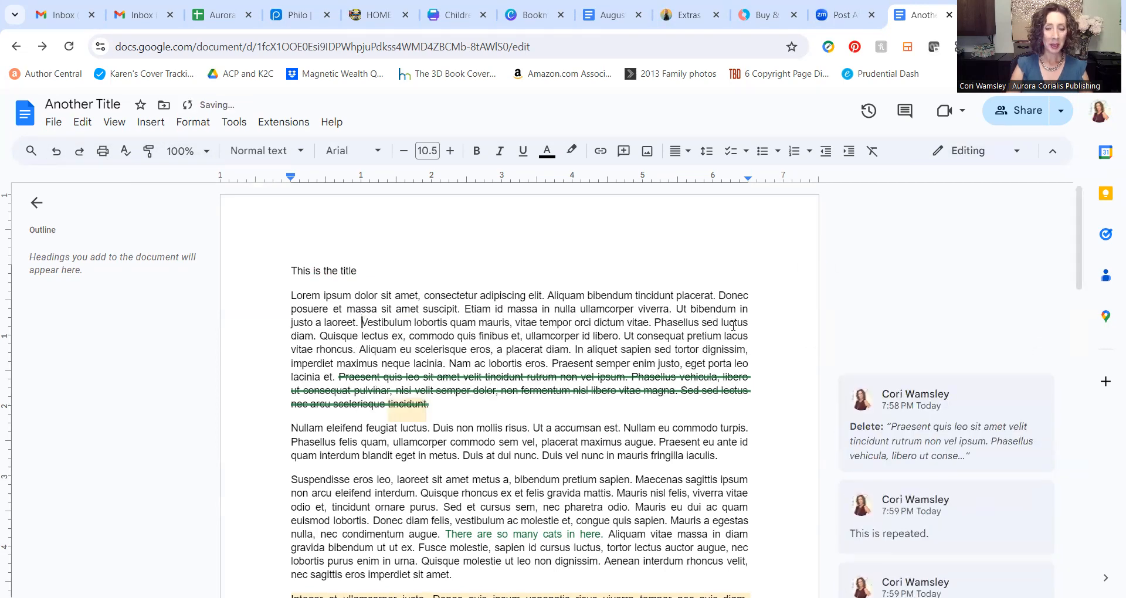
left_click(362, 322)
scroll(375, 329, "down", 1)
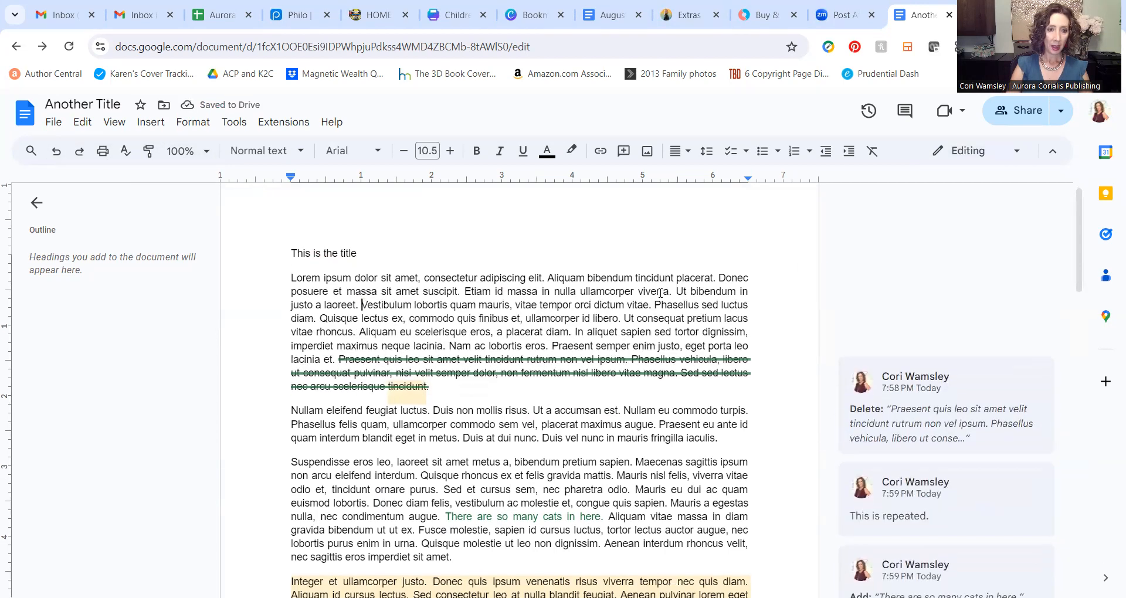
Step: Accept the Praesent passage deletion and resolve the 'This is repeated.' comment on tincidunt
left_click(372, 303)
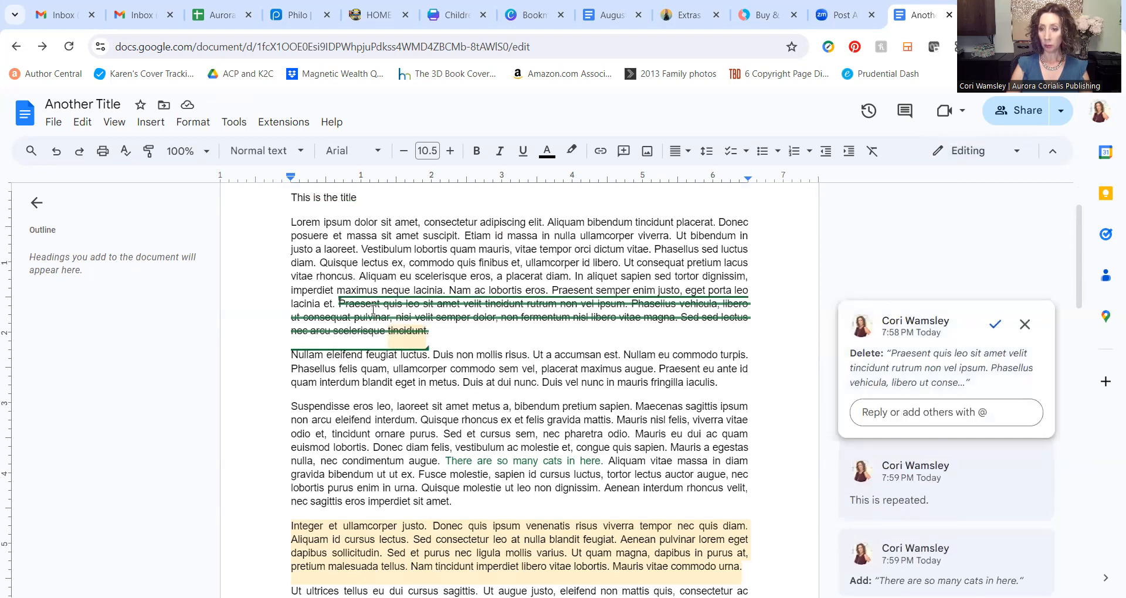
left_click(877, 412)
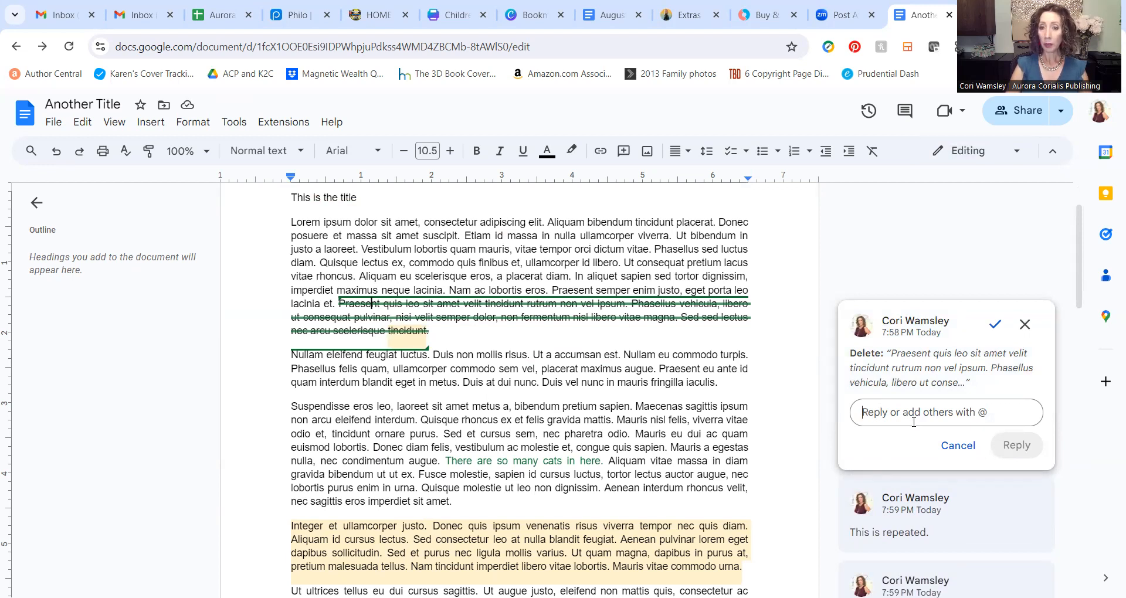
left_click(996, 325)
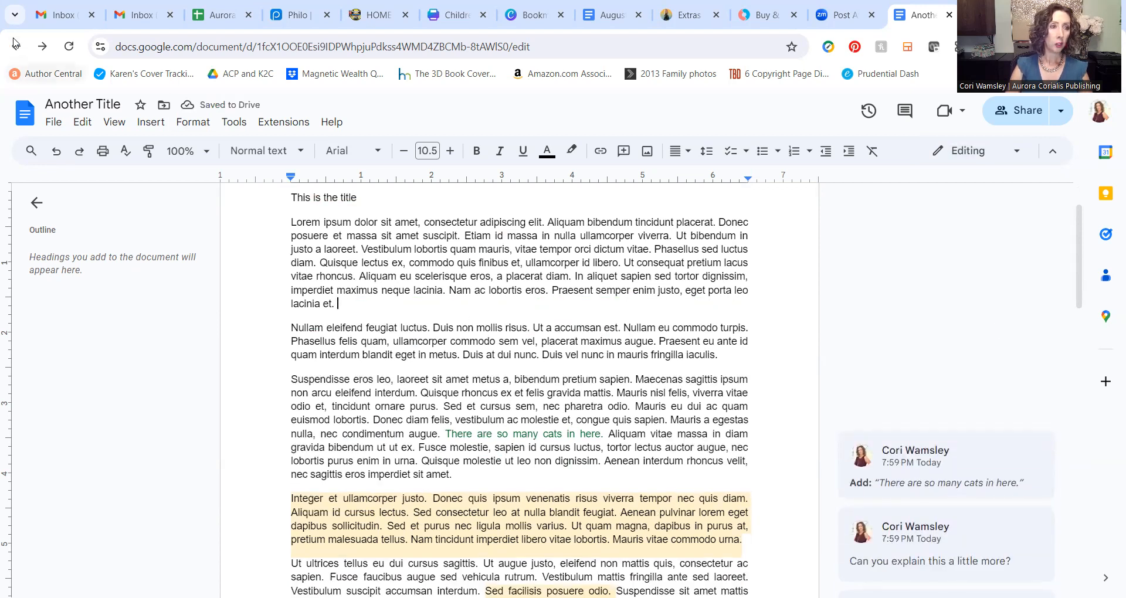
left_click(56, 151)
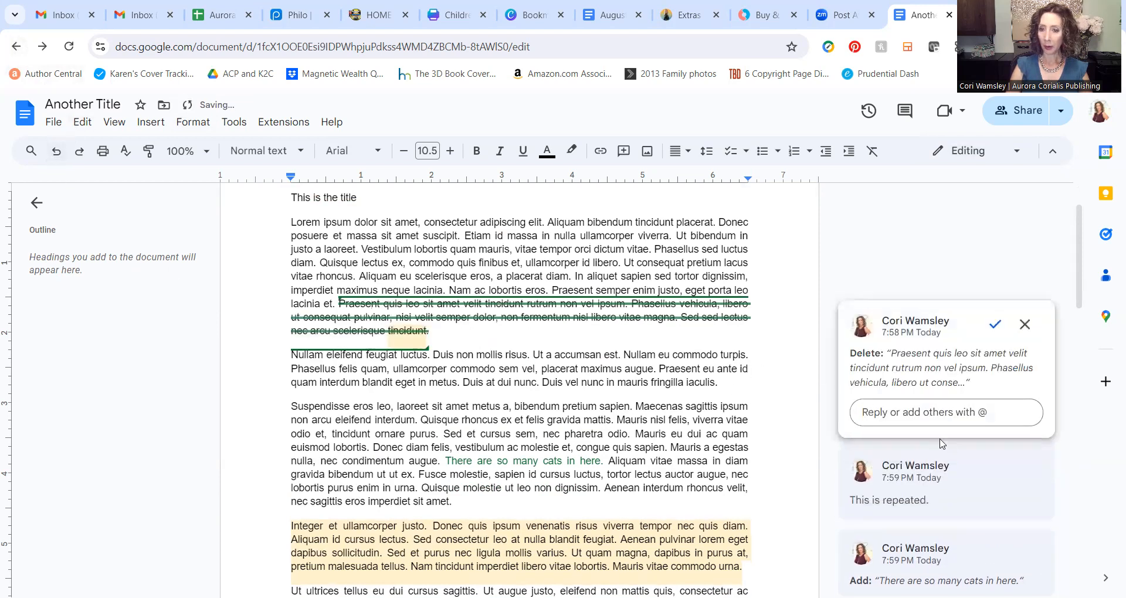
scroll(930, 472, "down", 1)
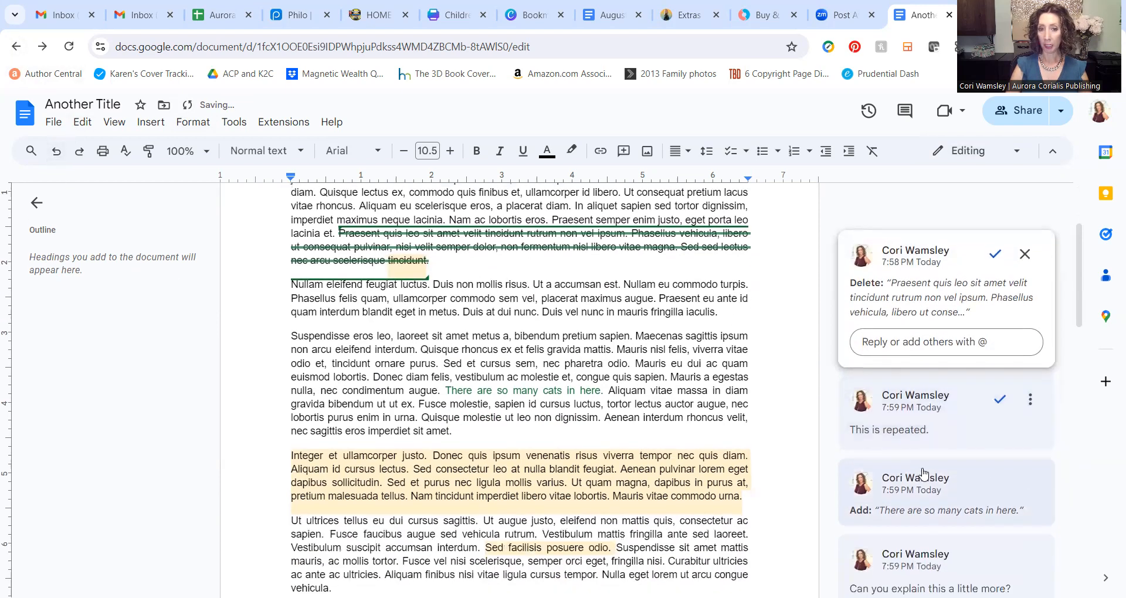
left_click(407, 258)
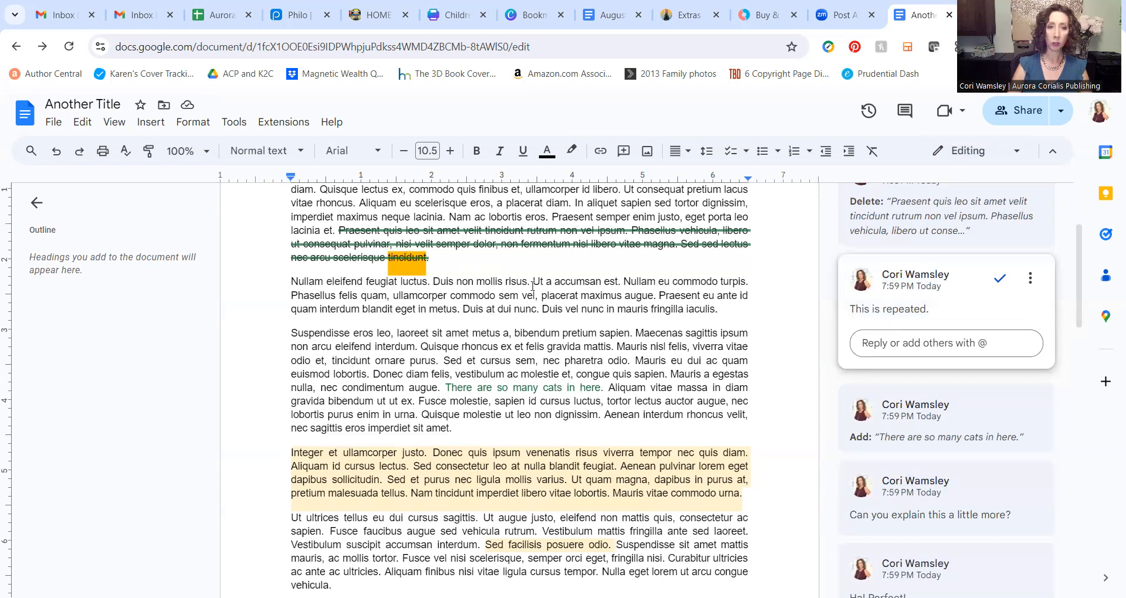
left_click(1001, 282)
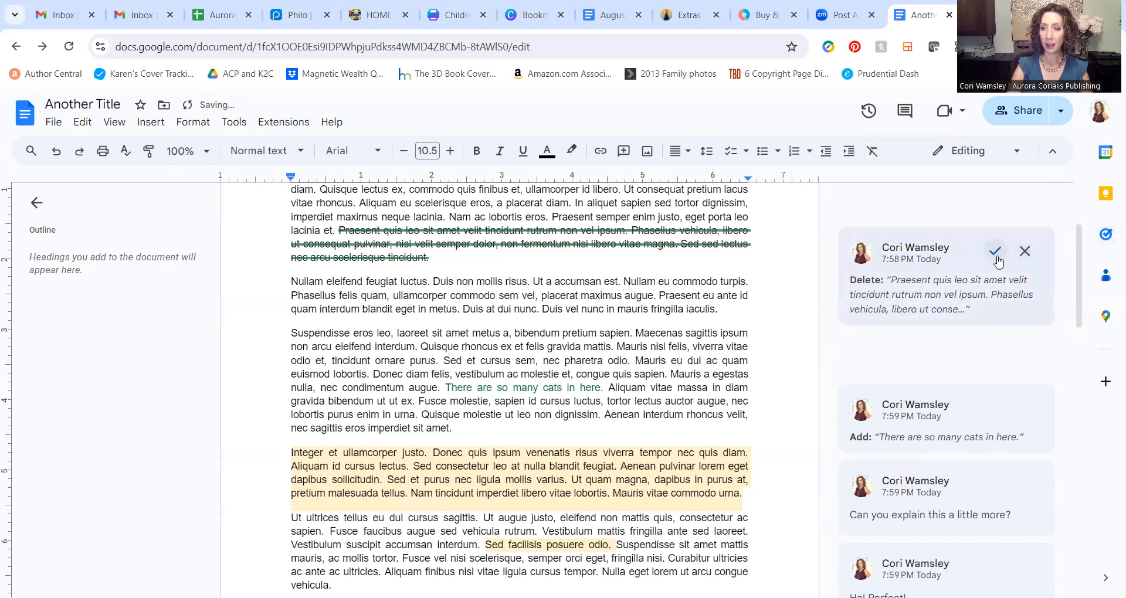
left_click(997, 253)
Step: Reject the added sentence 'There are so many cats in here.'
scroll(681, 260, "down", 2)
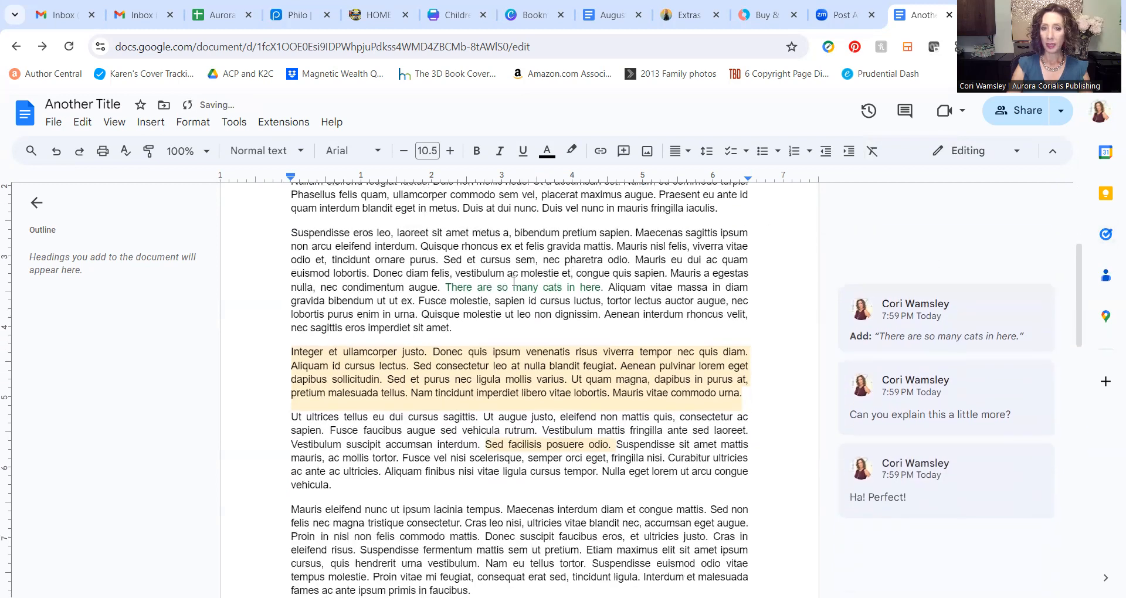
left_click(512, 285)
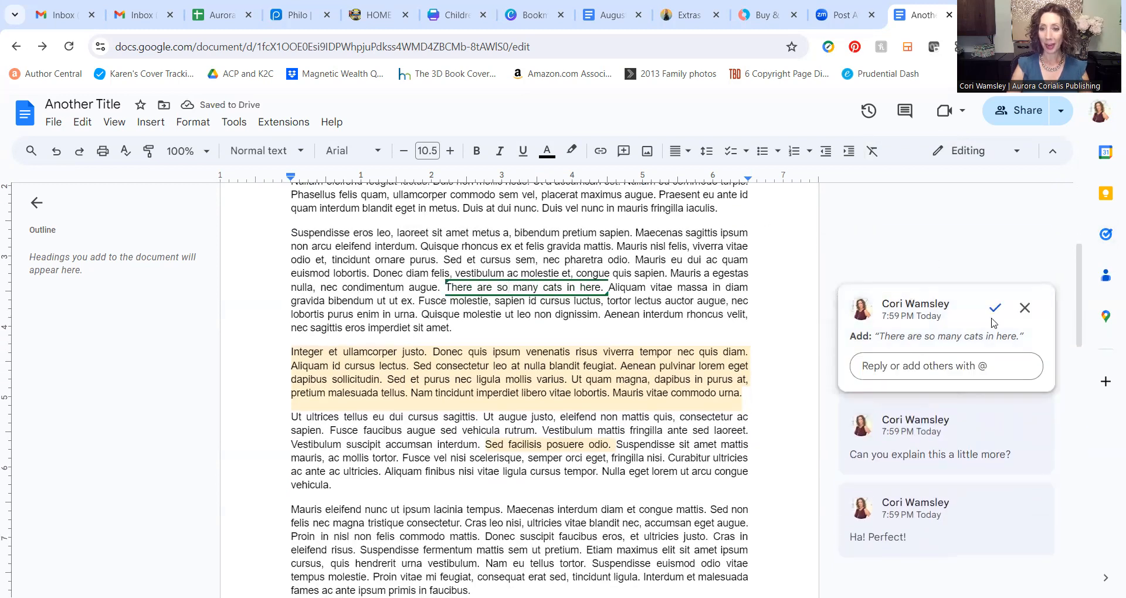
left_click(1024, 309)
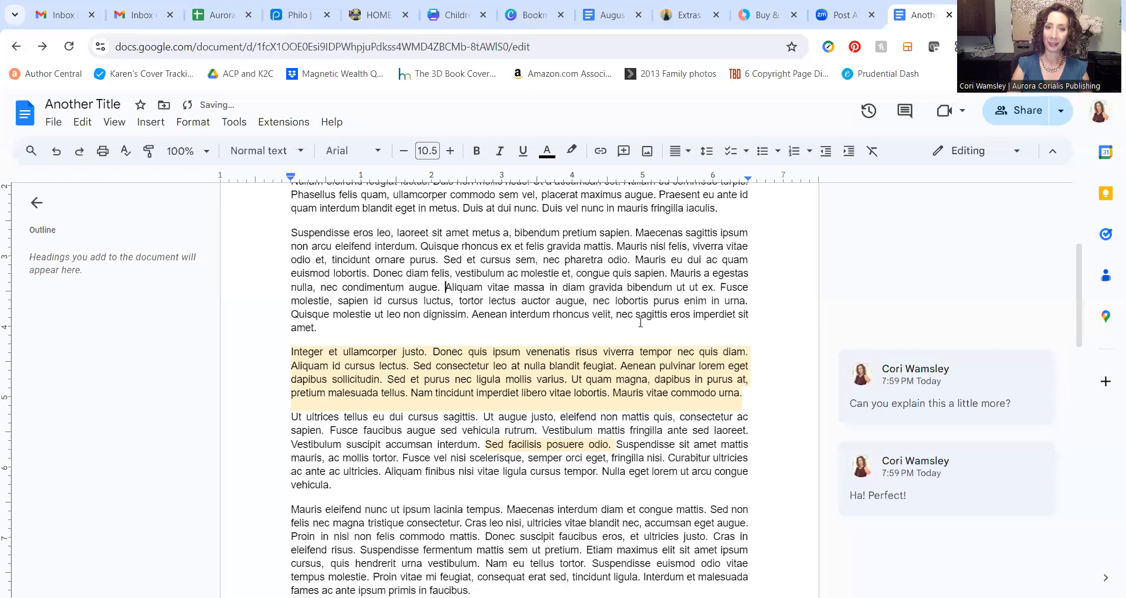
scroll(579, 269, "down", 1)
left_click(845, 351)
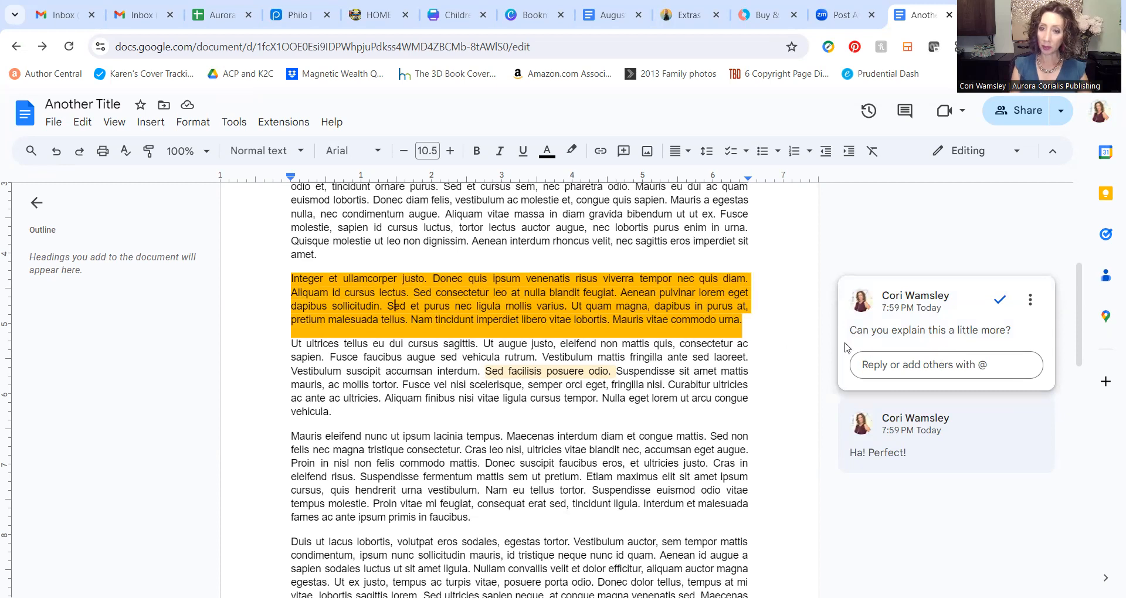
Step: Reply that ballet started at age 4 and stopped at 15, then resolve the thread
left_click(741, 319)
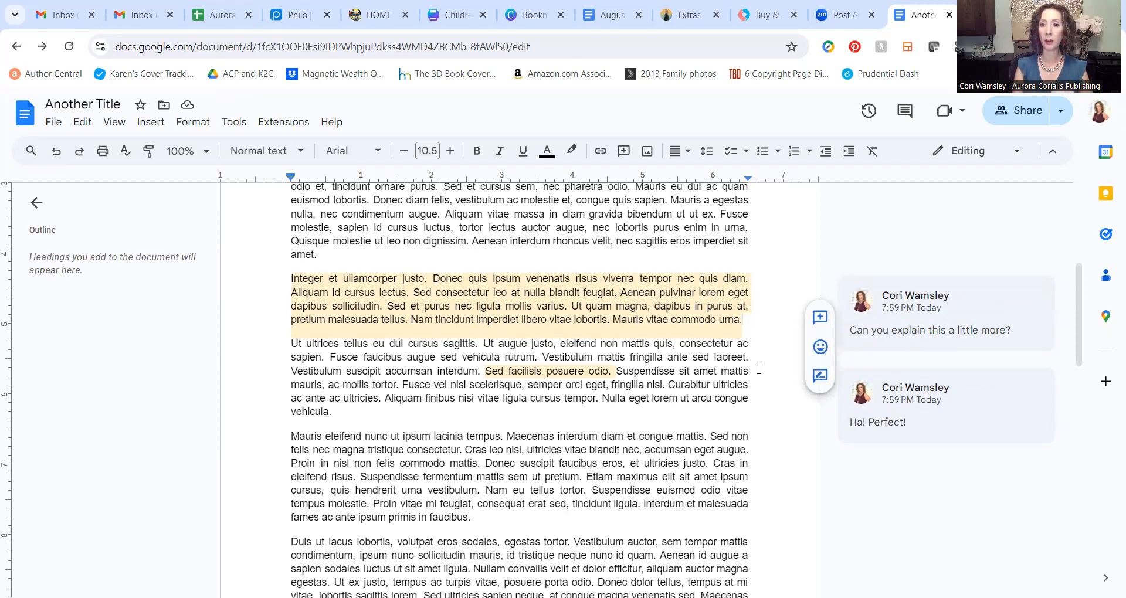
mouse_move(942, 323)
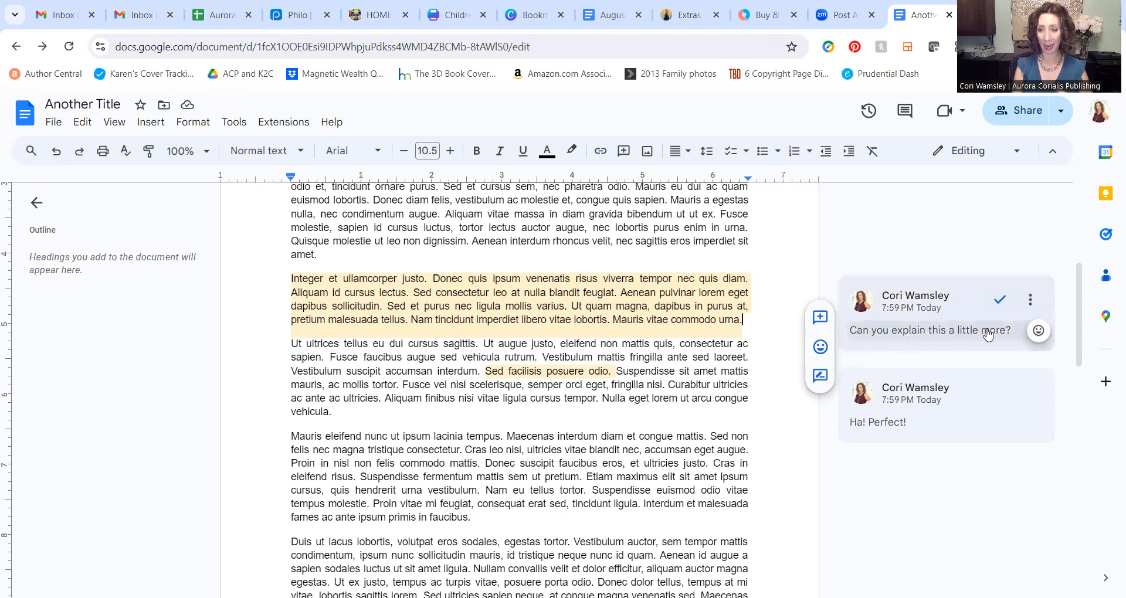
left_click(939, 306)
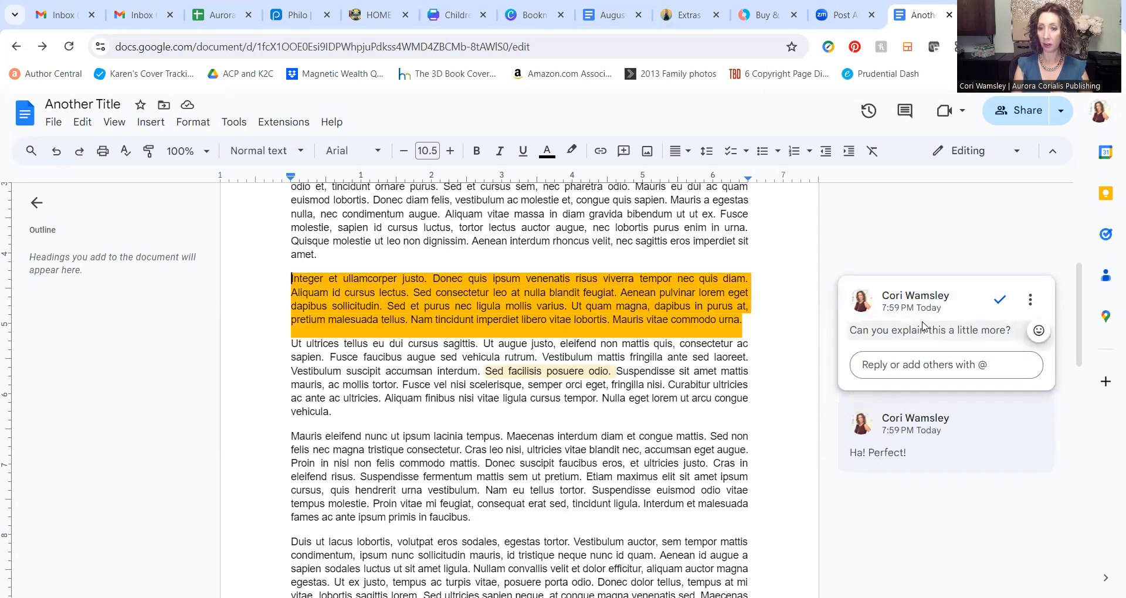
left_click(904, 360)
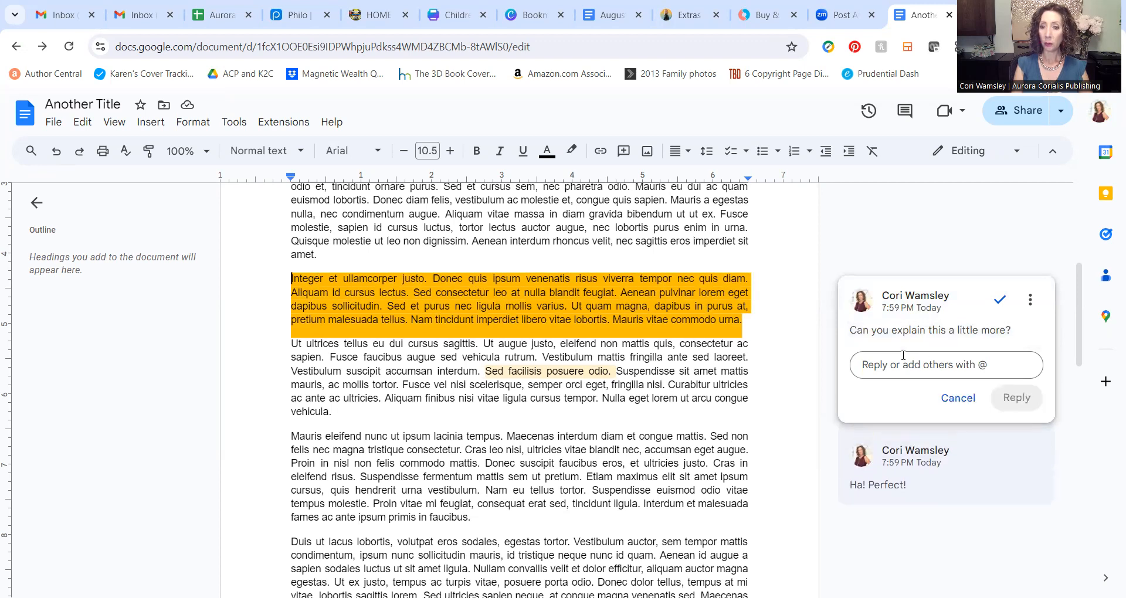
mouse_move(919, 303)
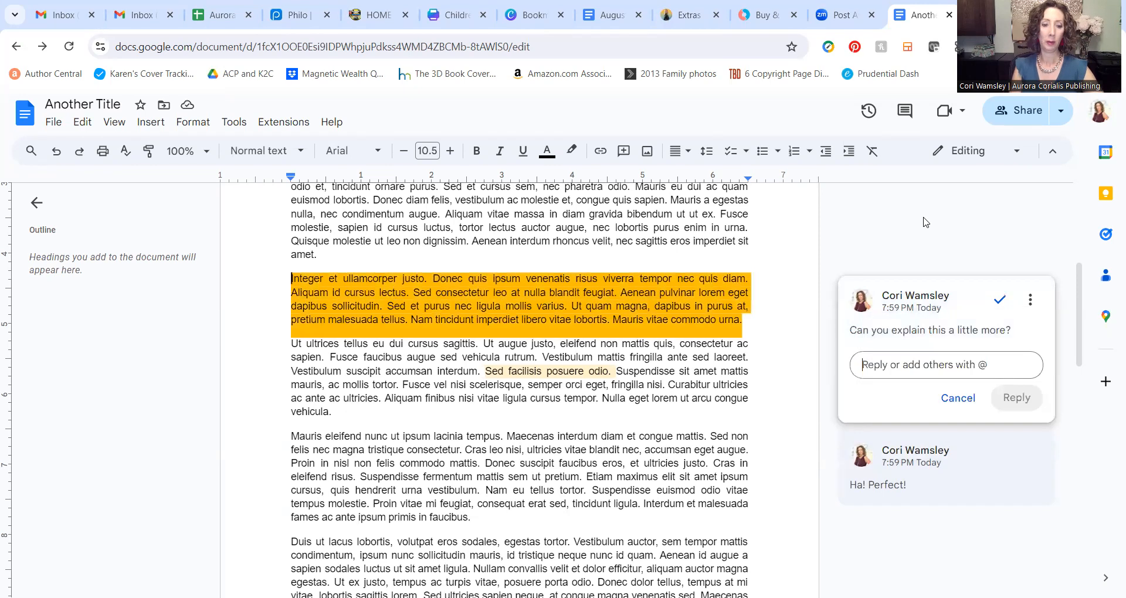
type("I started b")
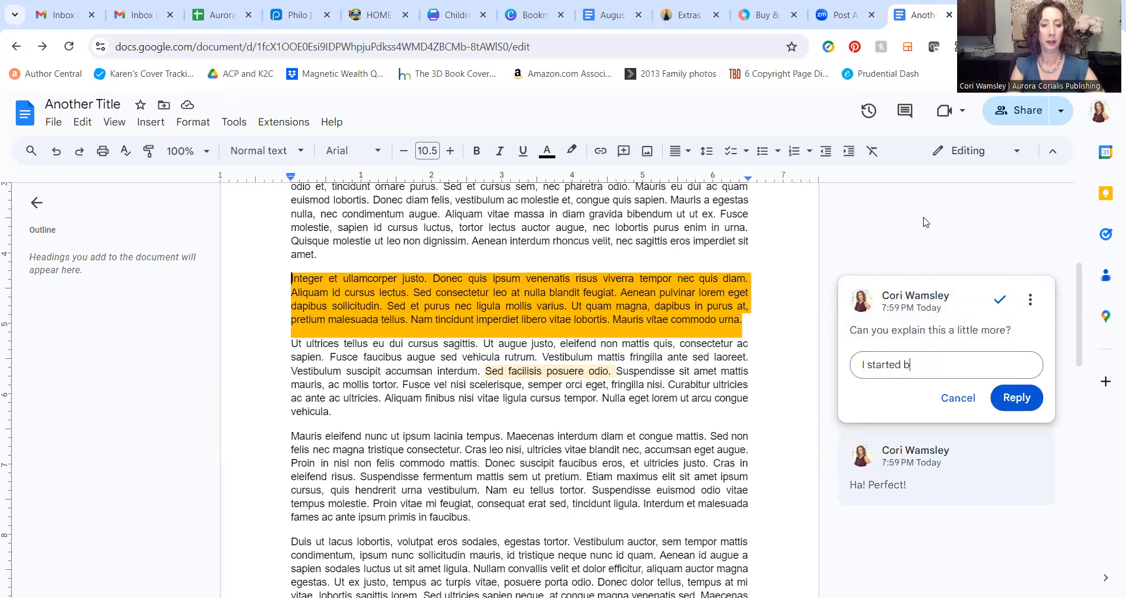
type("allet when I w")
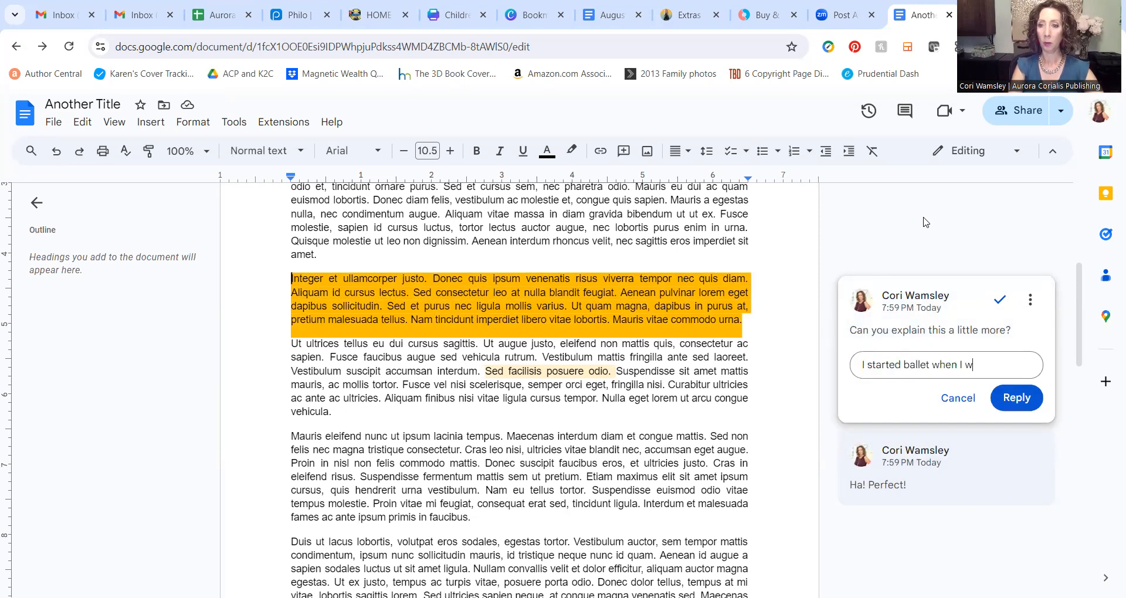
type("as 4 years ")
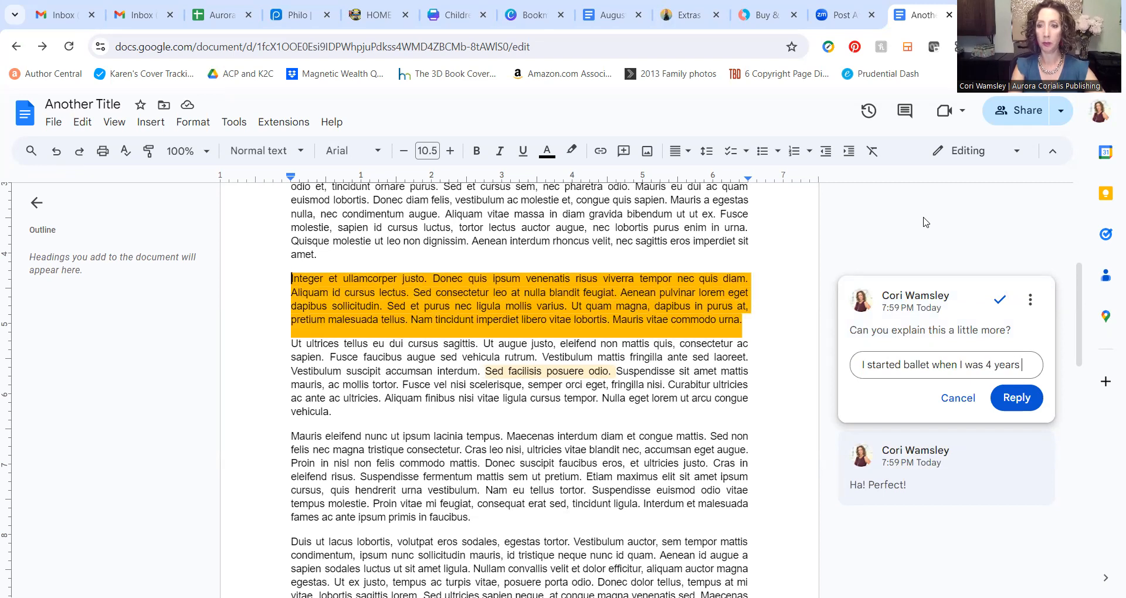
type("old, and I stopped when I was 15.")
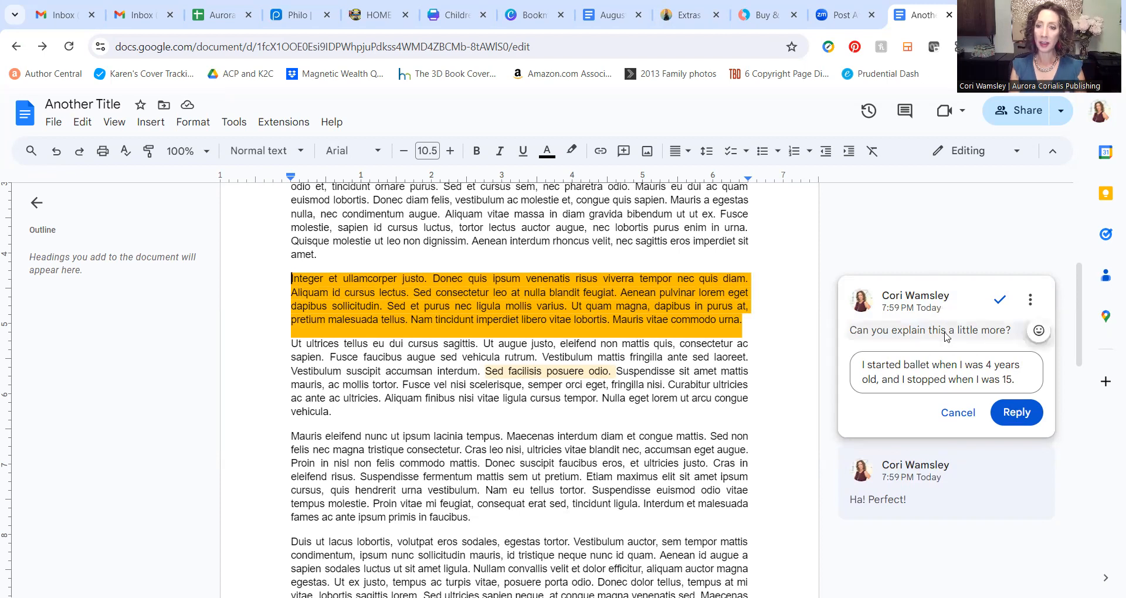
left_click(1016, 412)
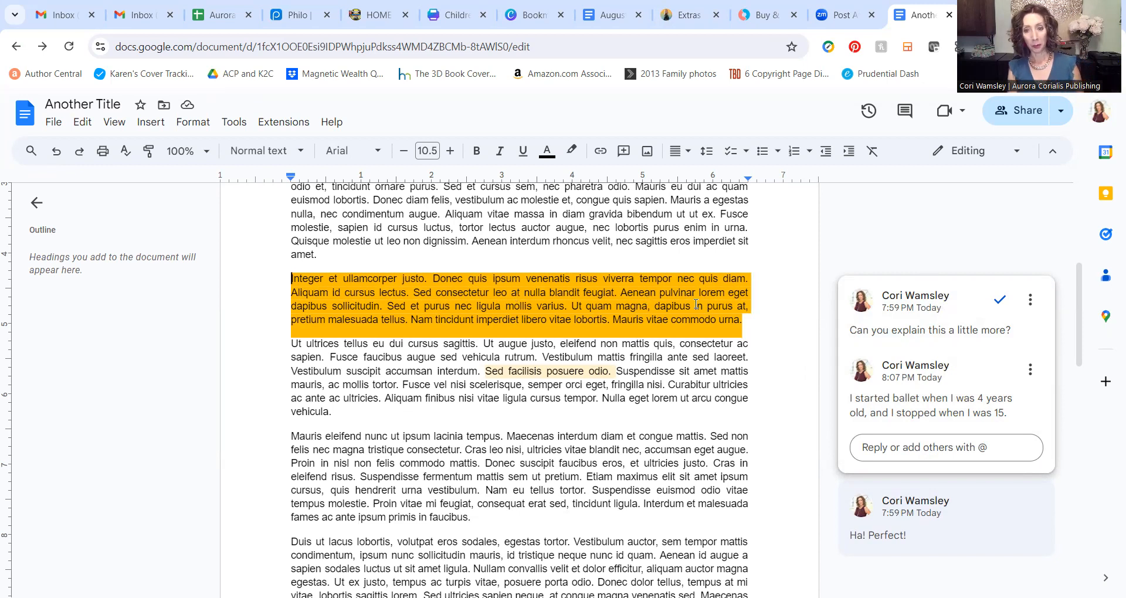
left_click(1000, 302)
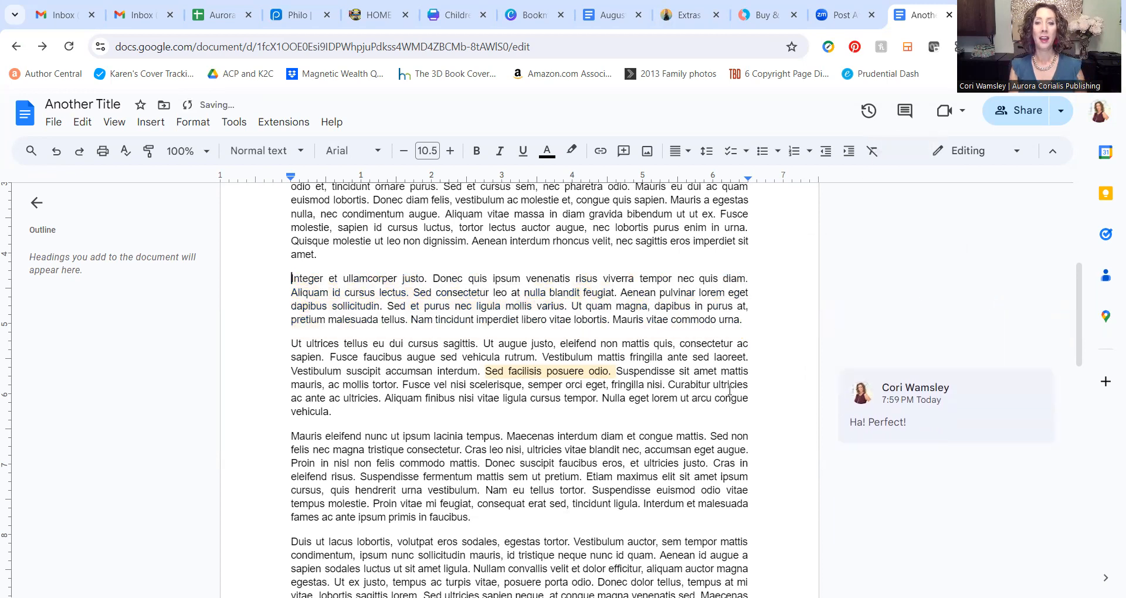
Step: Resolve the 'Ha! Perfect!' comment on 'Sed facilisis posuere odio.' and select the Nullam eleifend paragraph
left_click(569, 371)
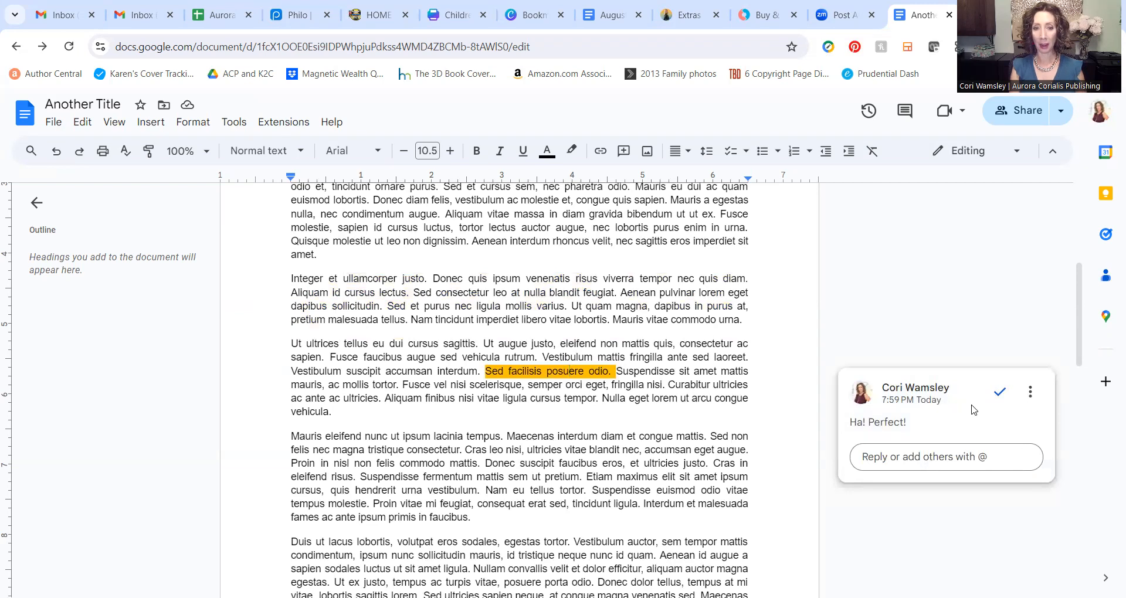
left_click(1000, 392)
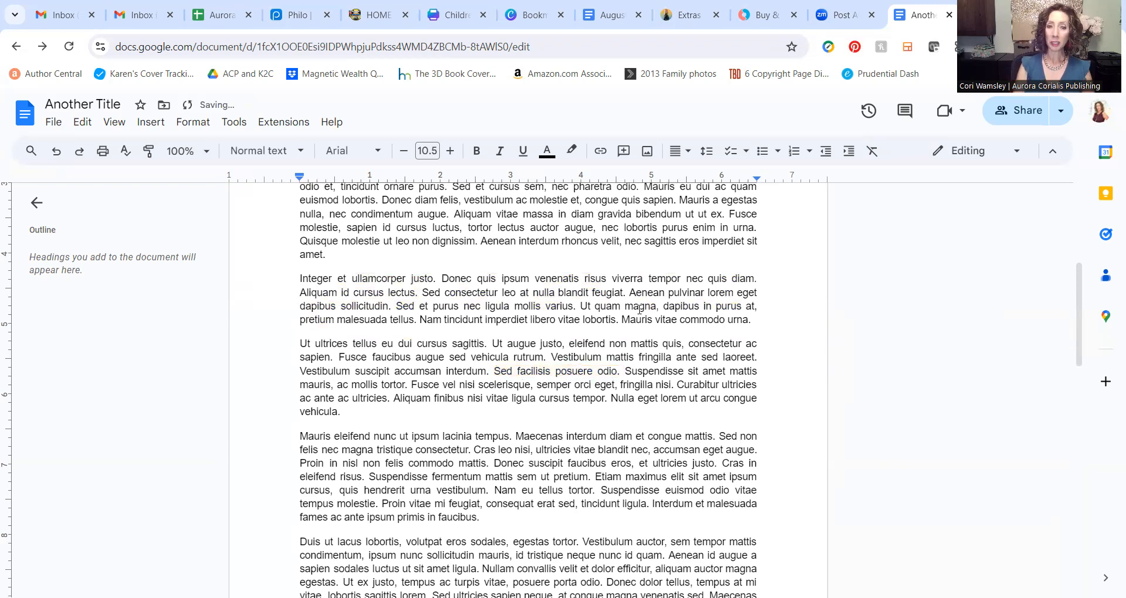
scroll(472, 238, "up", 5)
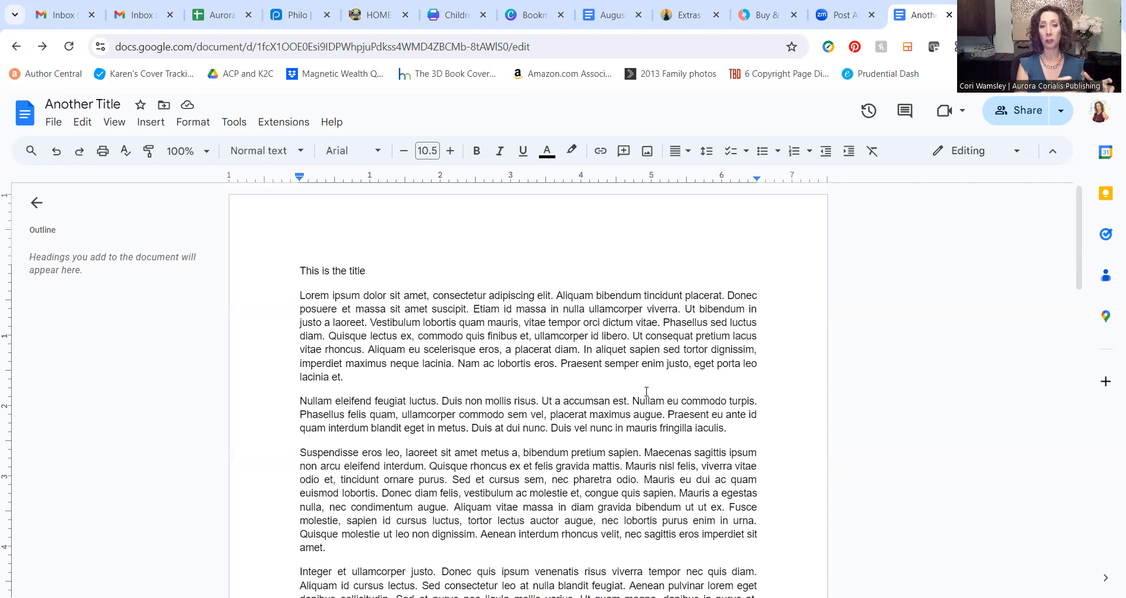
scroll(689, 339, "down", 1)
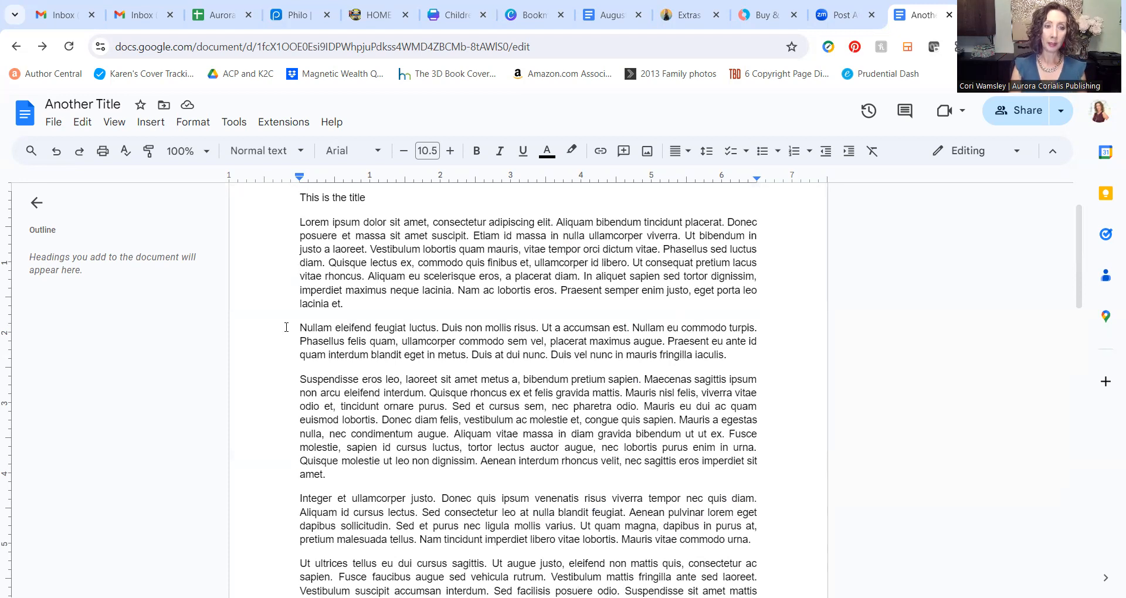
left_click_drag(291, 330, 742, 366)
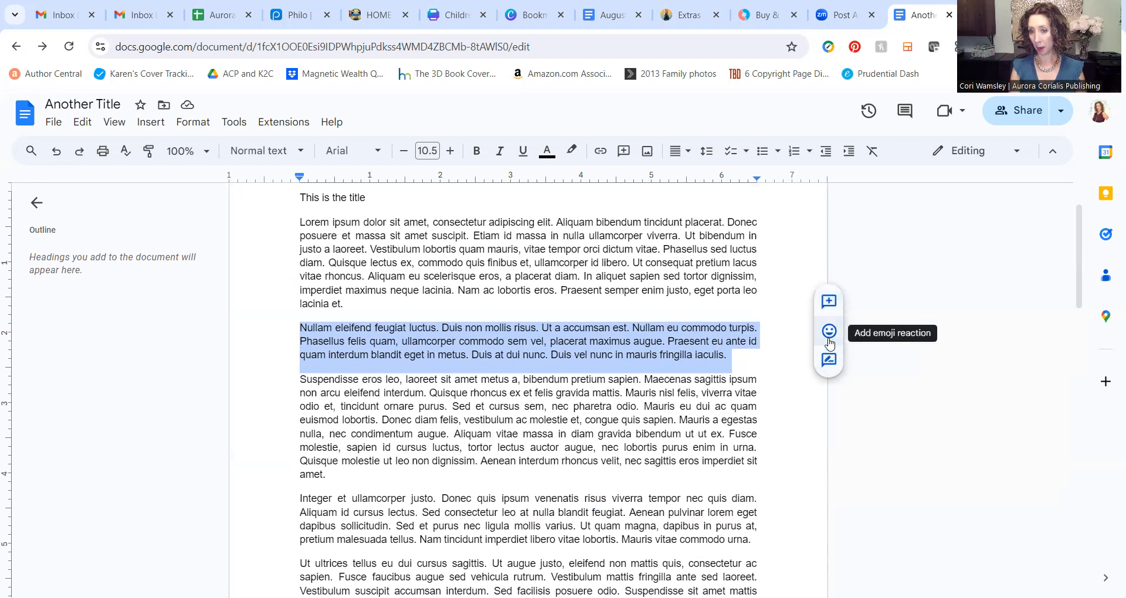
Step: Add the comment 'Does this make sense?' to the selected Nullam eleifend paragraph
left_click(828, 307)
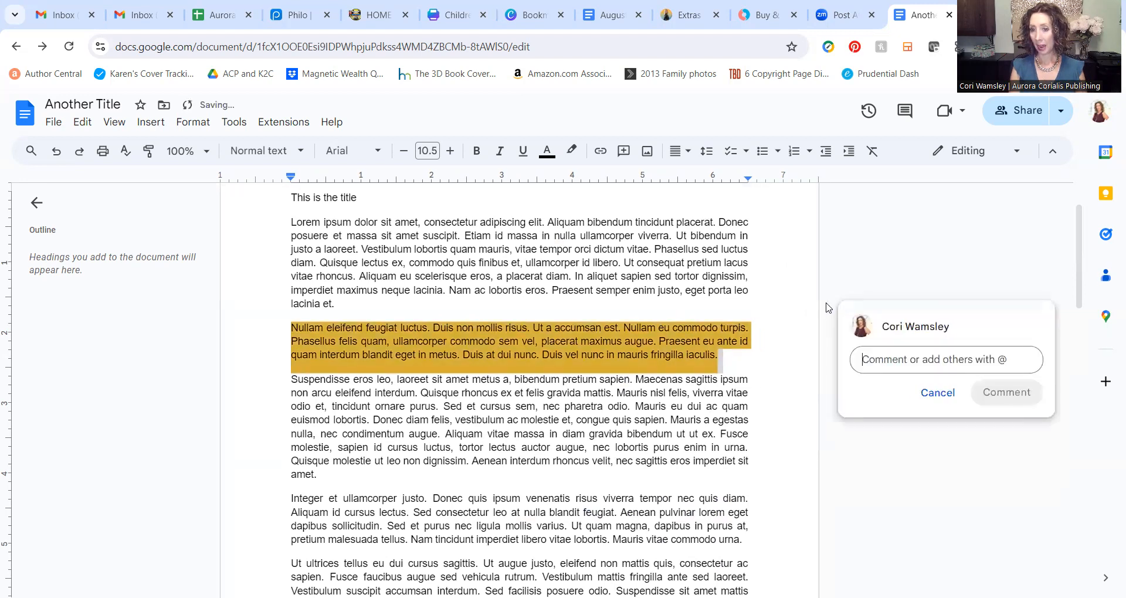
type("D")
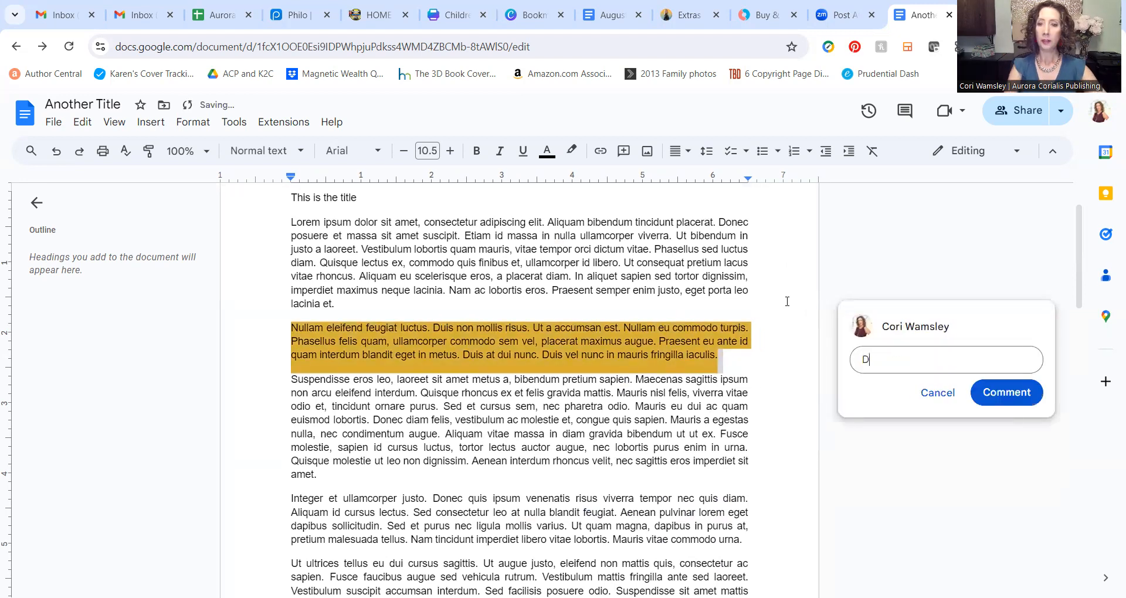
type("oes this make sense?")
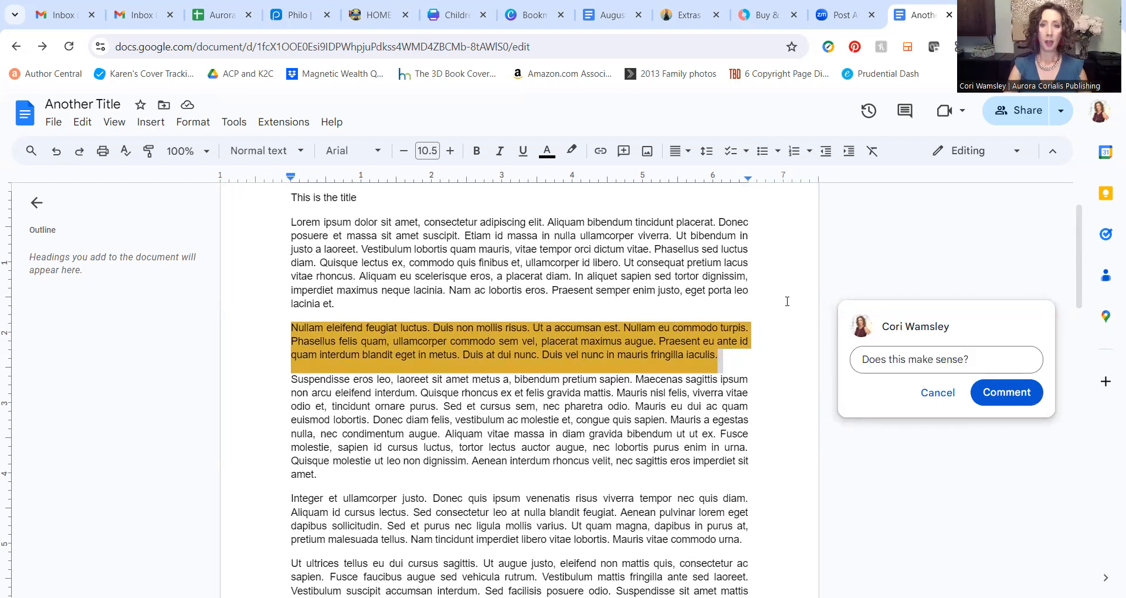
left_click(1002, 392)
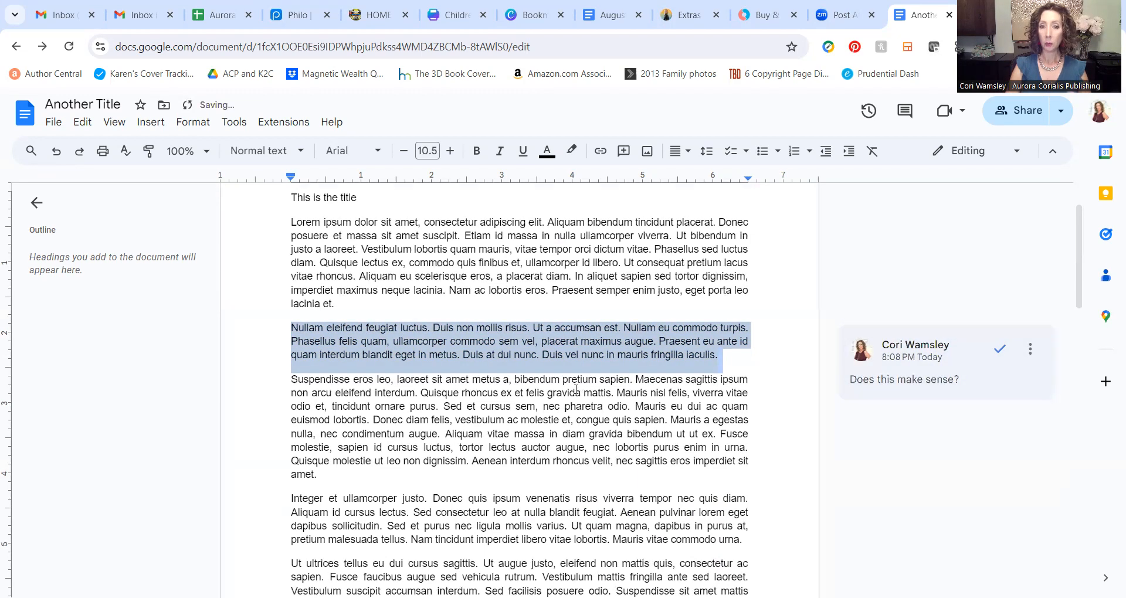
Step: Reply 'Yes, I like it.' to the new comment and resolve the thread
left_click(957, 348)
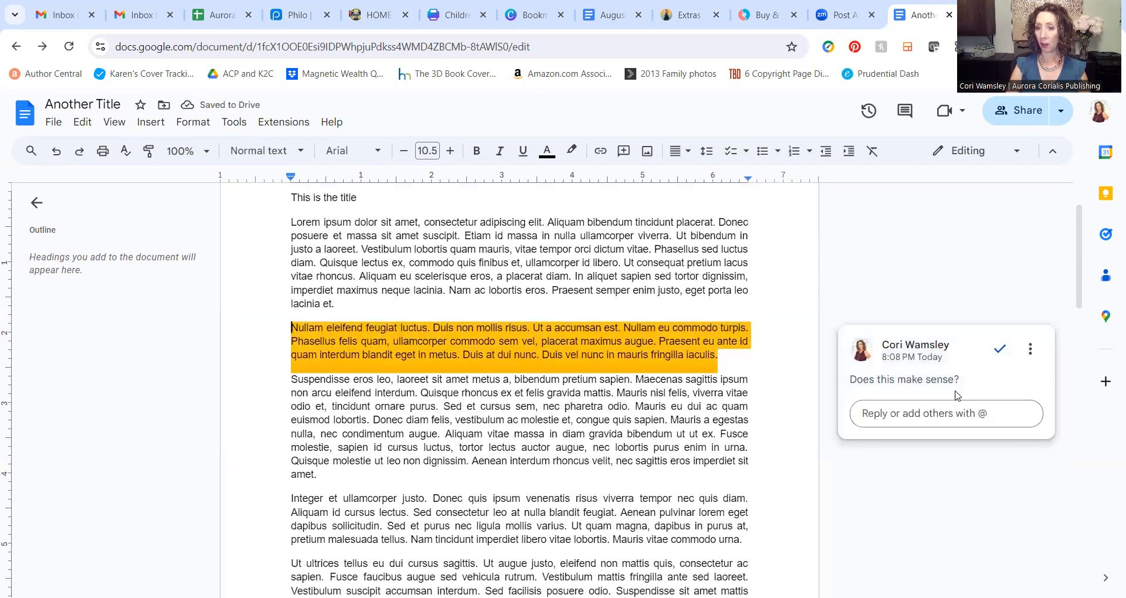
type("Yes, ")
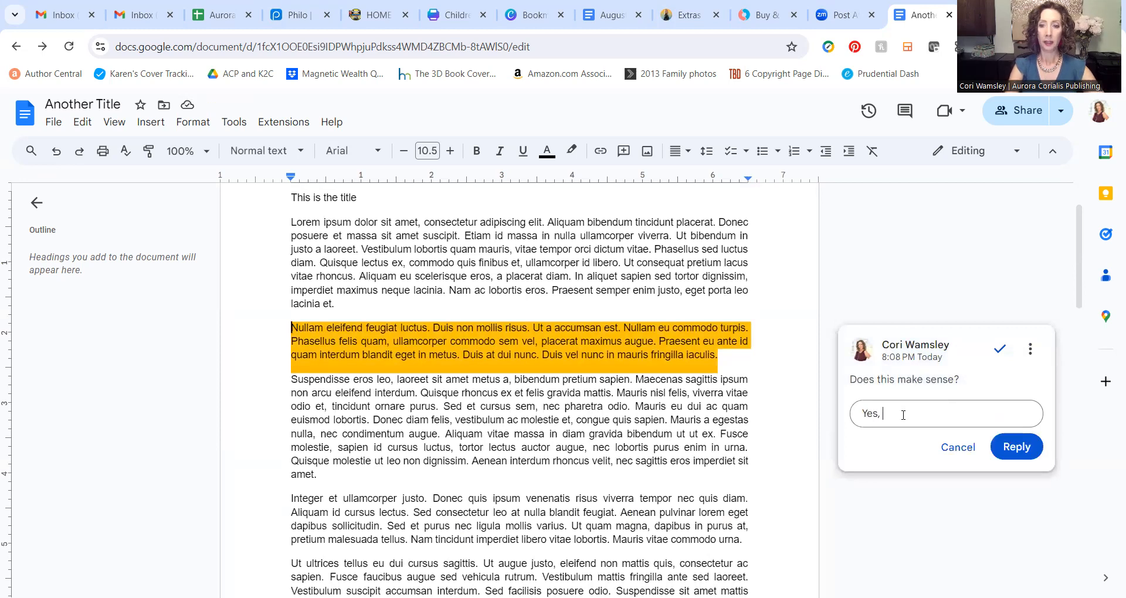
type("I like it")
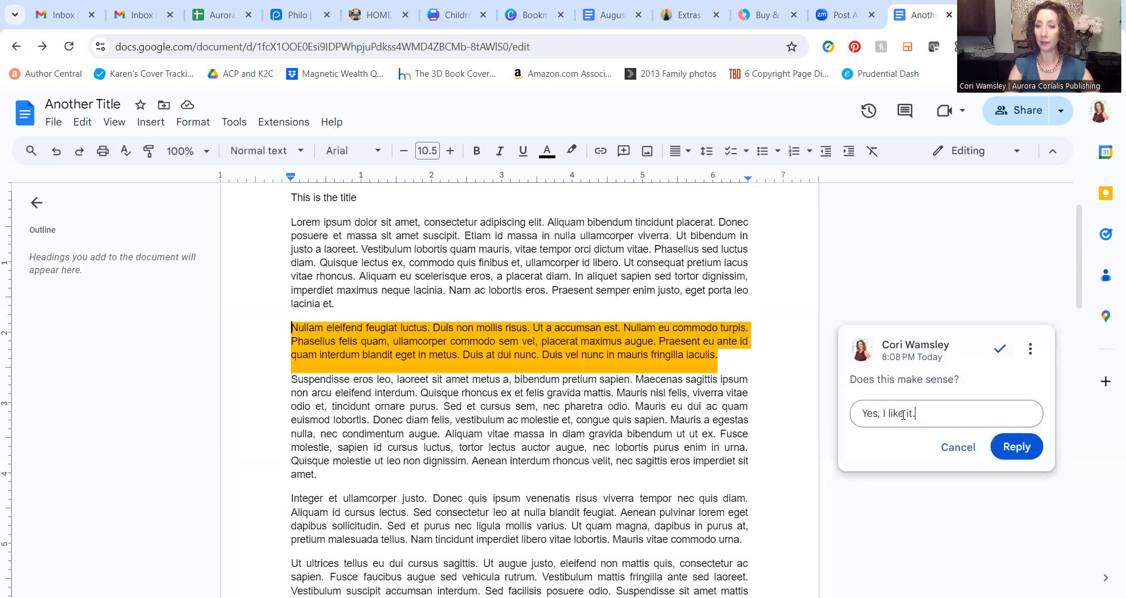
type(".")
left_click(1025, 450)
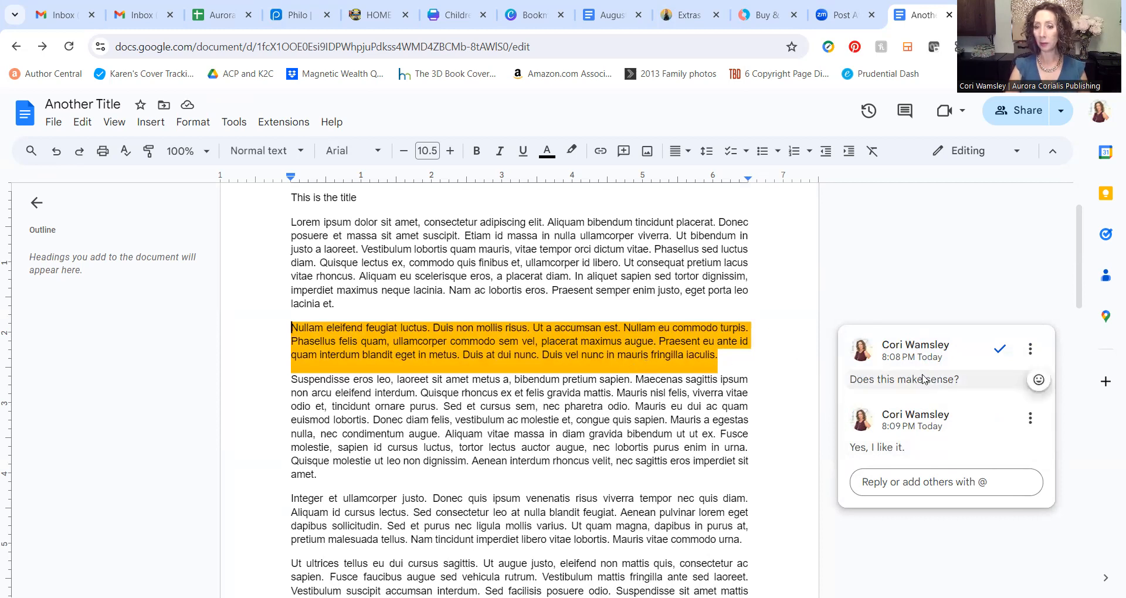
left_click(999, 350)
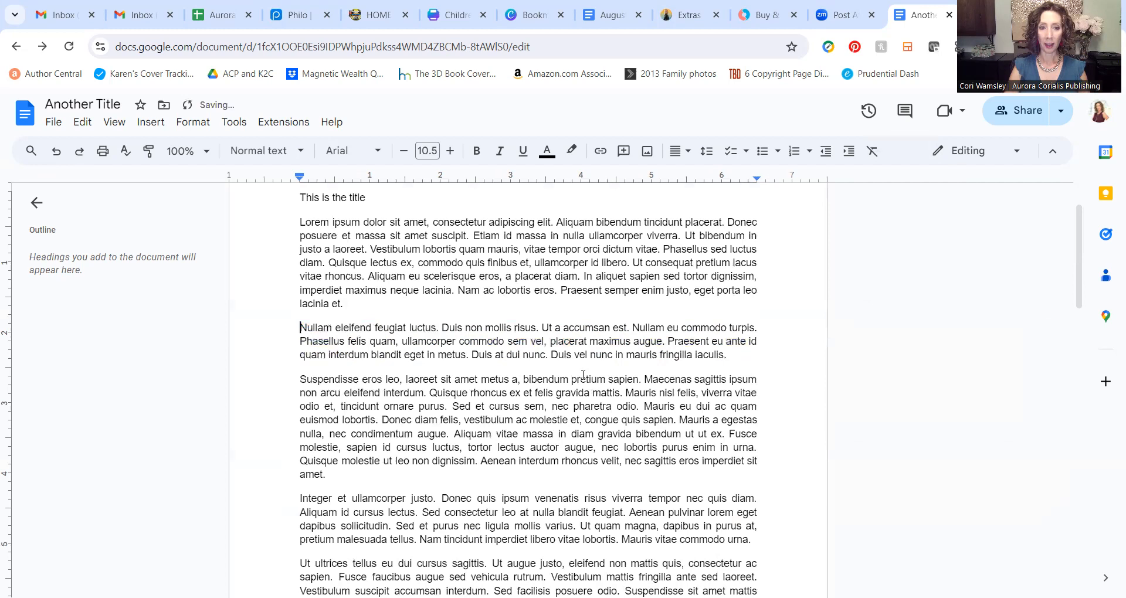
scroll(485, 271, "down", 11)
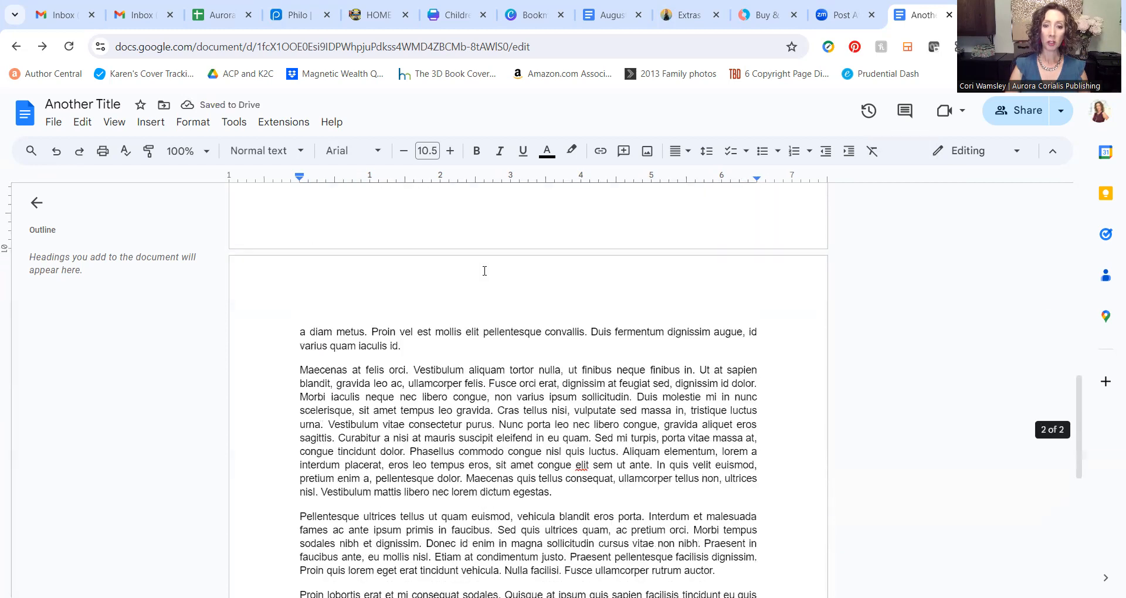
scroll(483, 273, "down", 5)
scroll(484, 272, "up", 15)
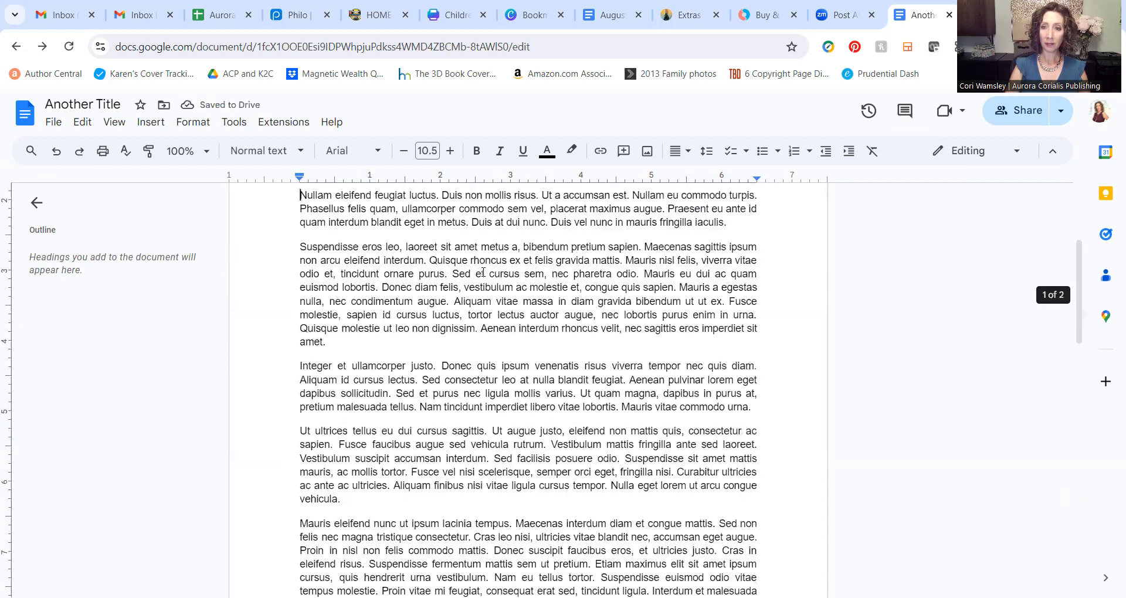
scroll(512, 304, "up", 4)
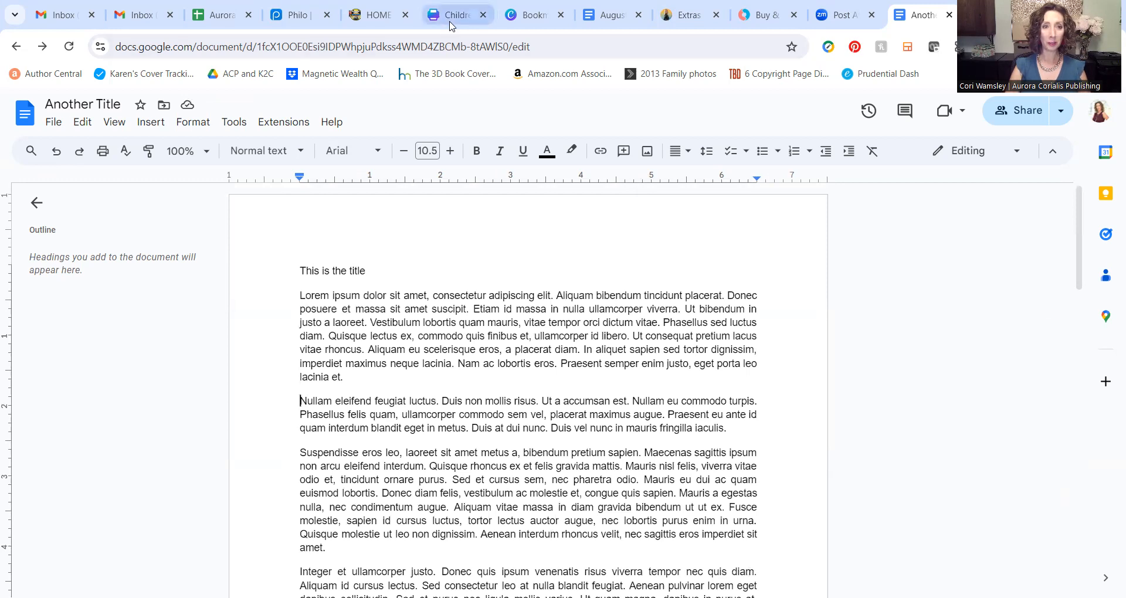